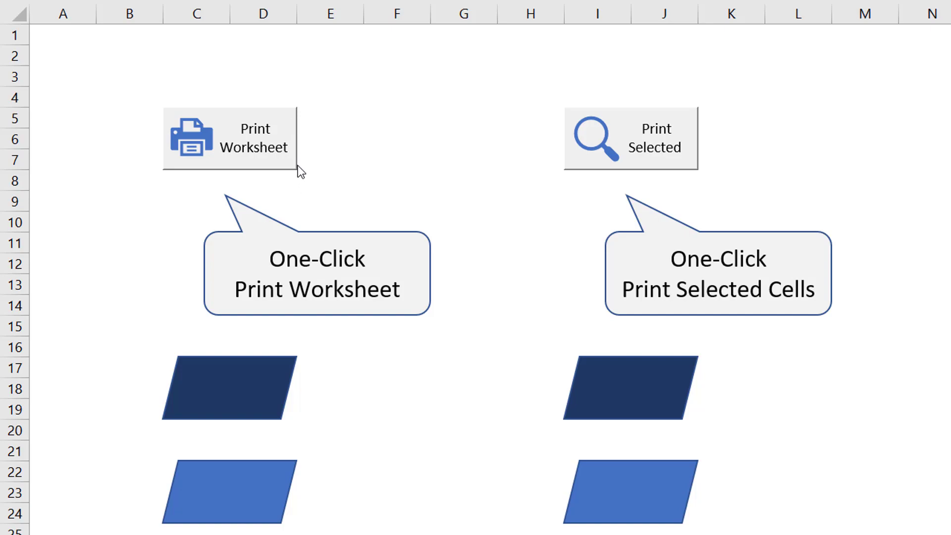
- Test the Print Worksheet button, then Print Selected on range H4:M20, closing each preview
left_click(281, 151)
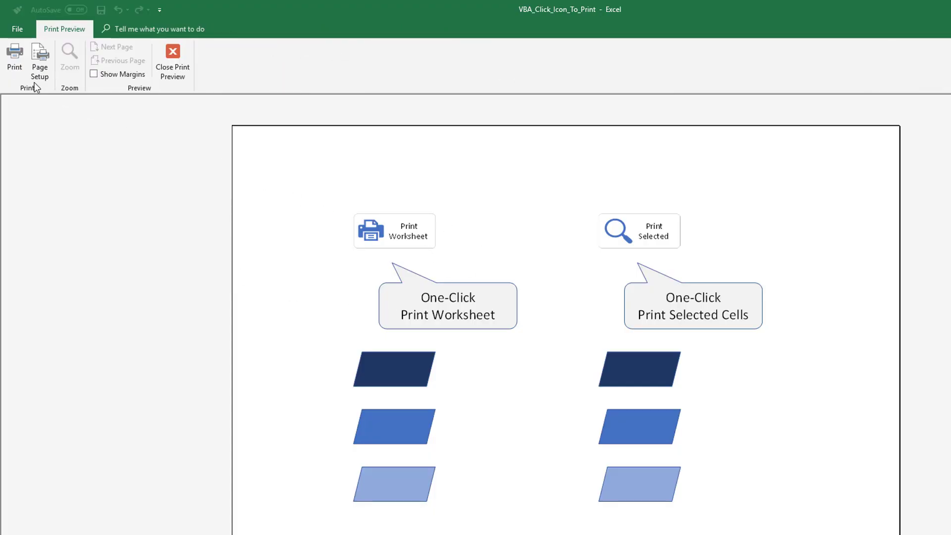
left_click(182, 64)
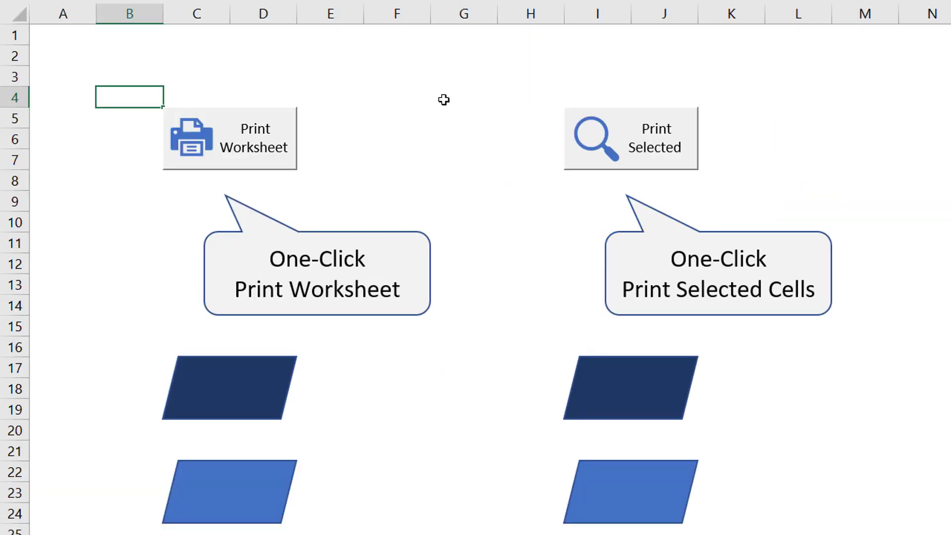
left_click_drag(524, 94, 874, 429)
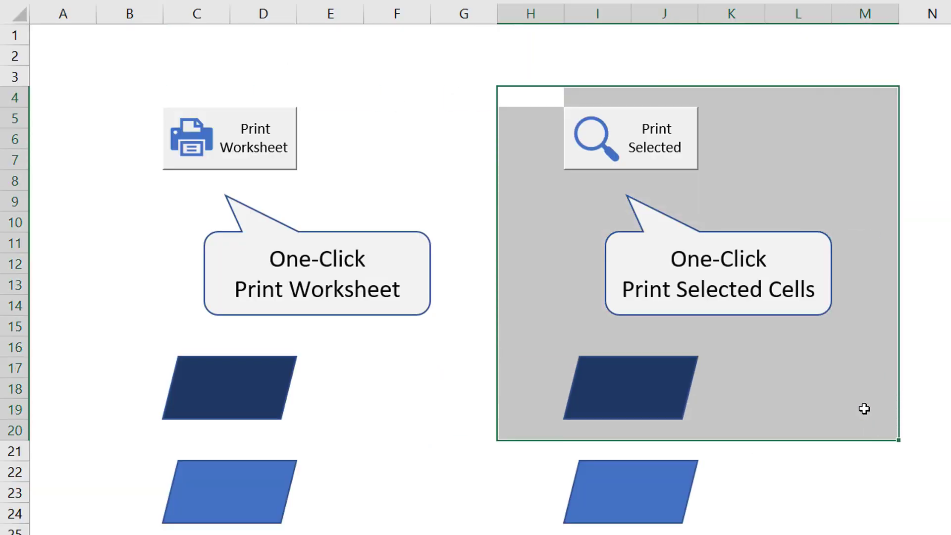
left_click(673, 165)
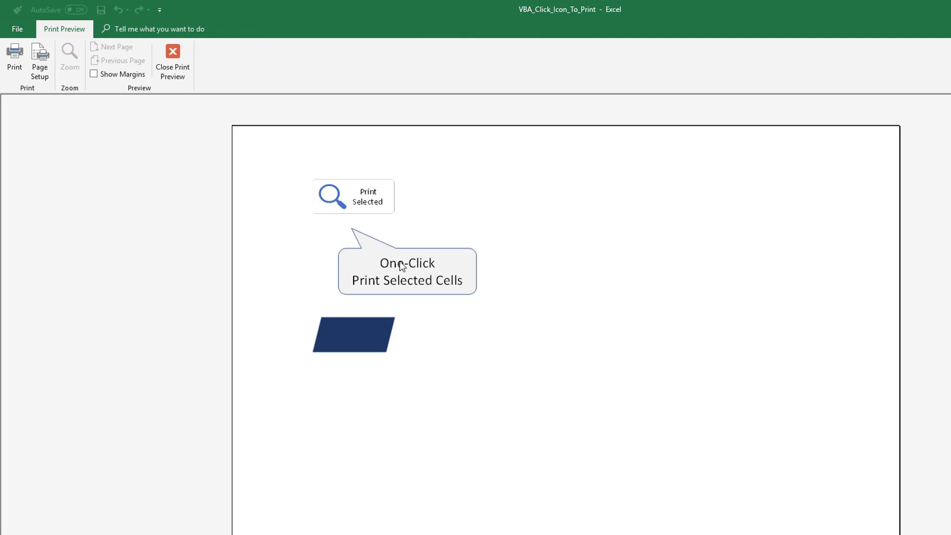
left_click(180, 70)
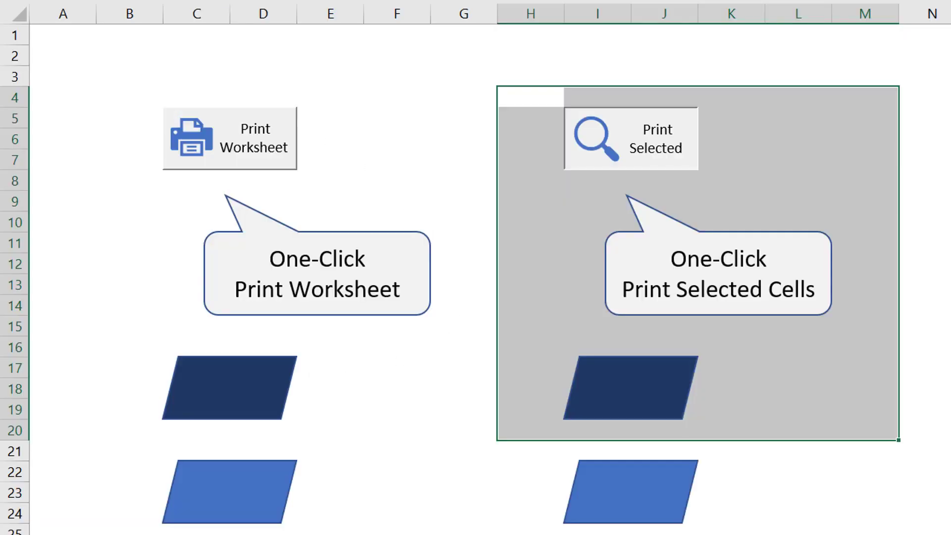
left_click(337, 105)
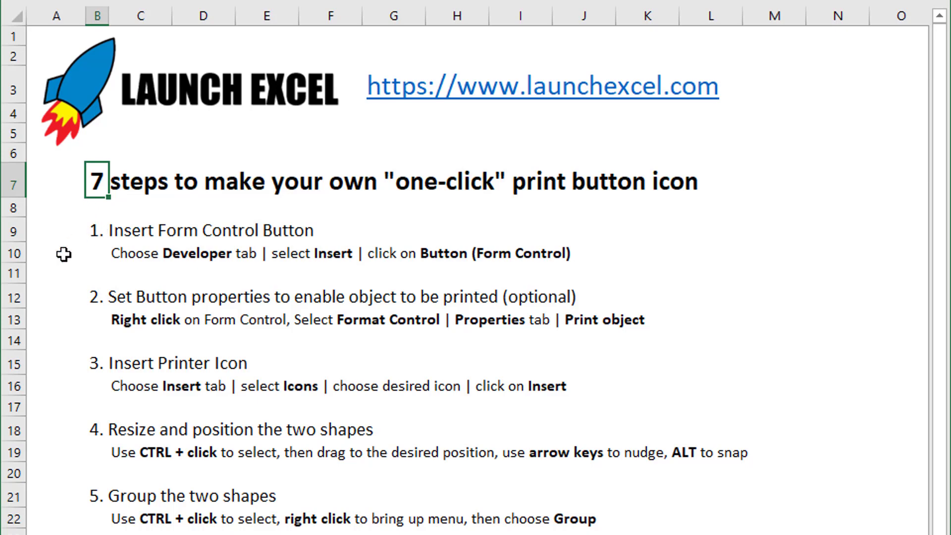
scroll(63, 254, "down", 1)
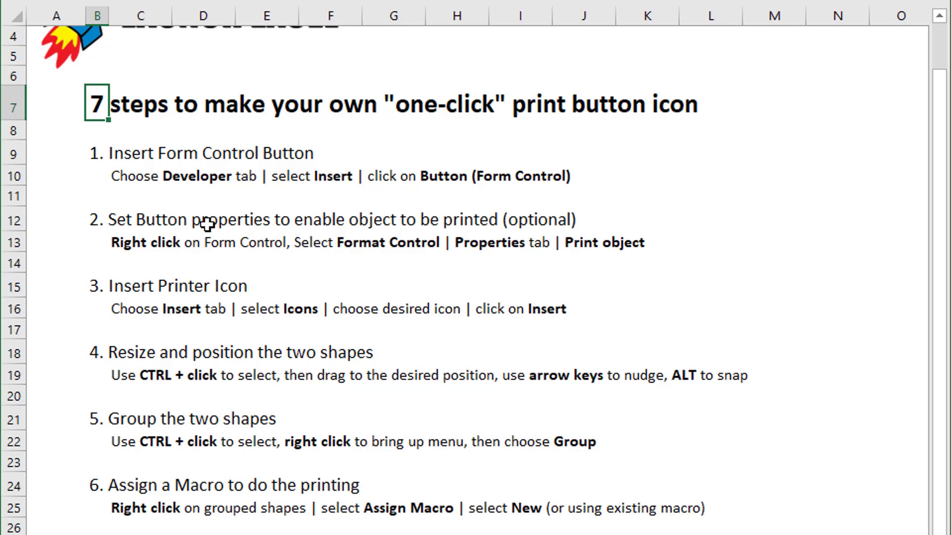
scroll(71, 226, "down", 1)
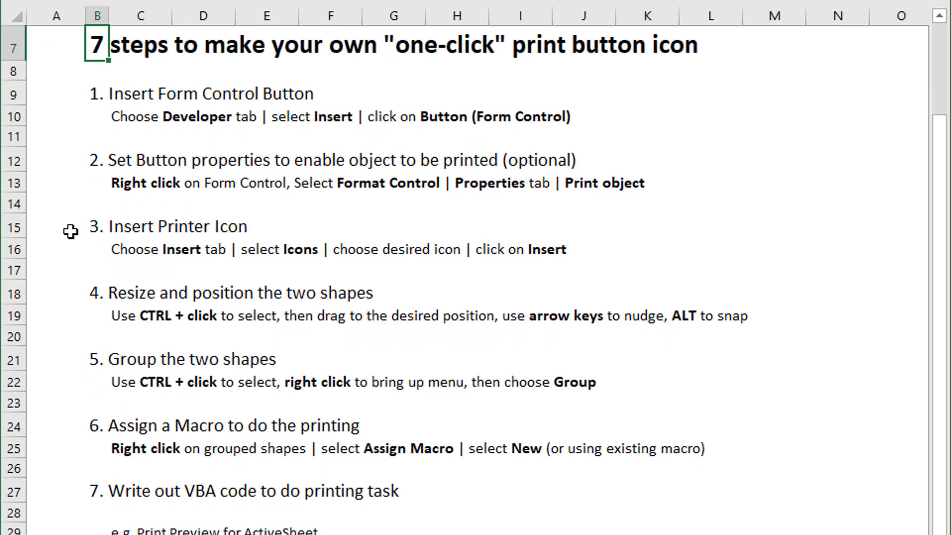
scroll(70, 231, "down", 1)
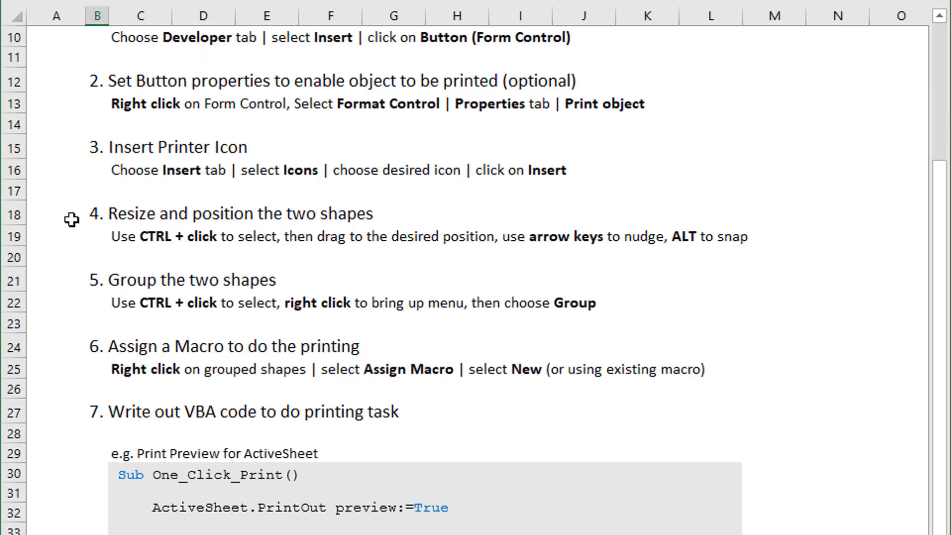
scroll(70, 218, "down", 1)
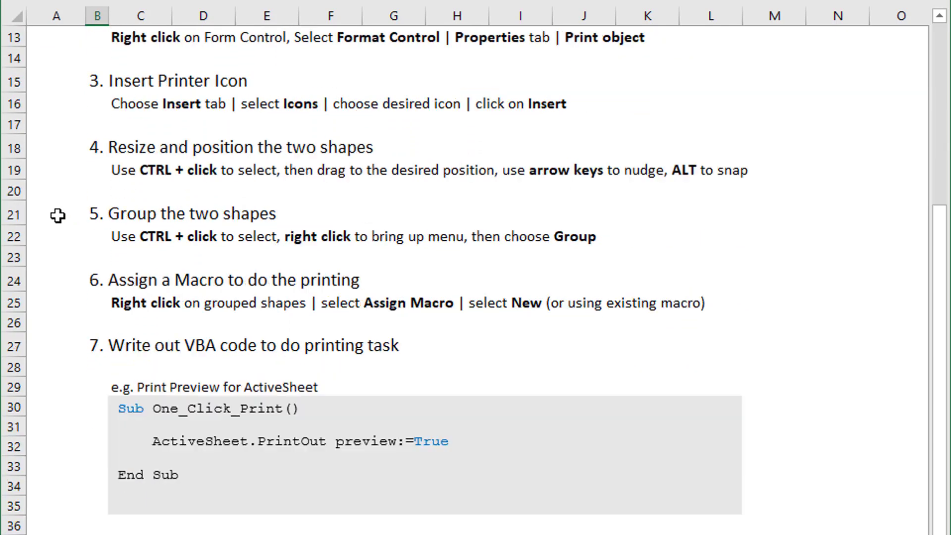
scroll(64, 231, "down", 1)
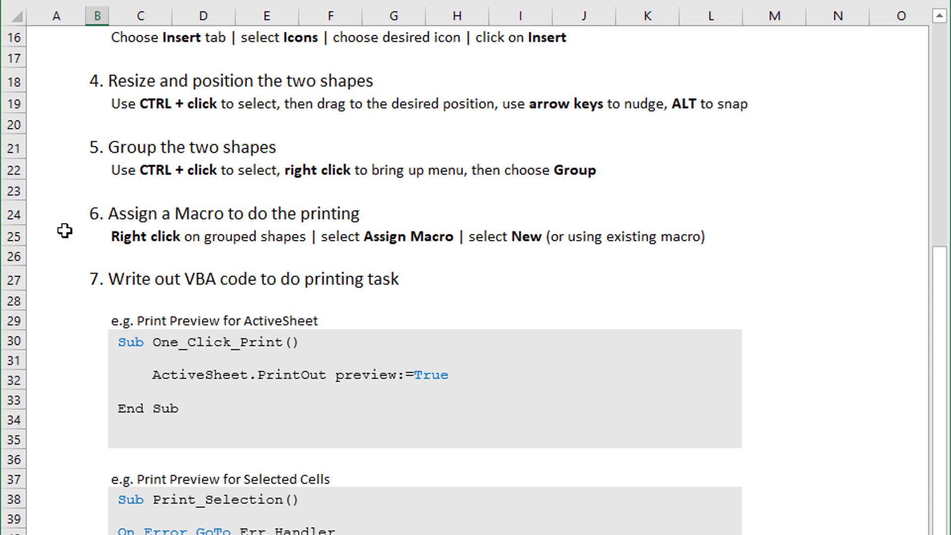
scroll(64, 231, "down", 1)
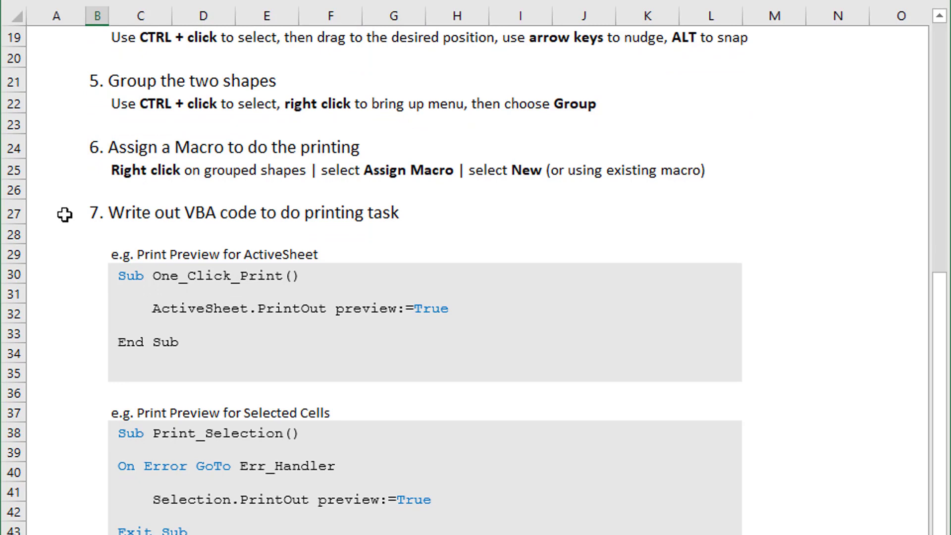
- Scroll through the VBA examples on the sheet
scroll(65, 214, "down", 2)
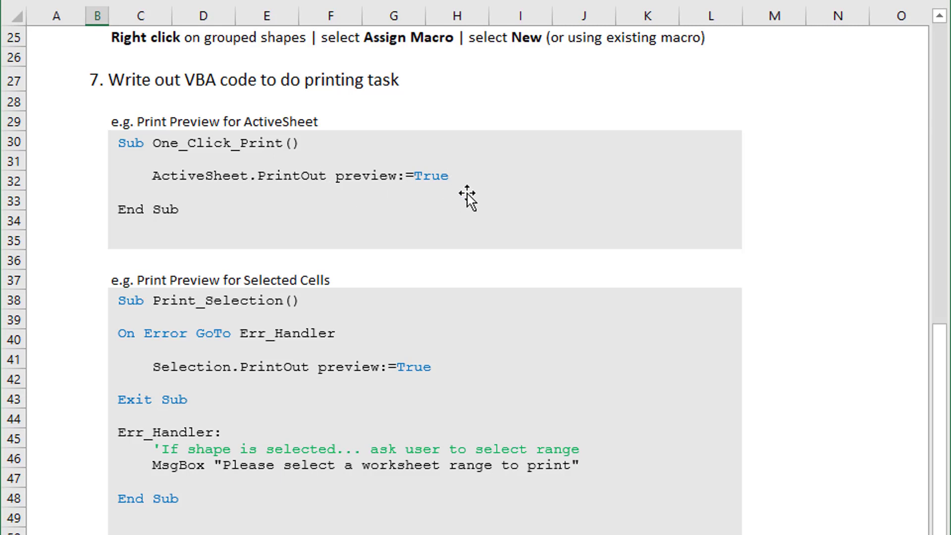
scroll(70, 312, "down", 2)
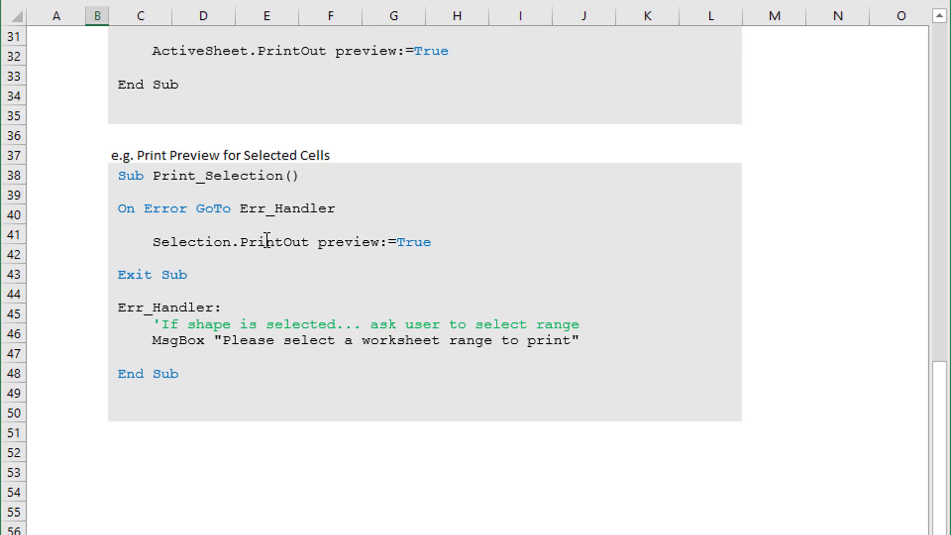
scroll(263, 239, "up", 1)
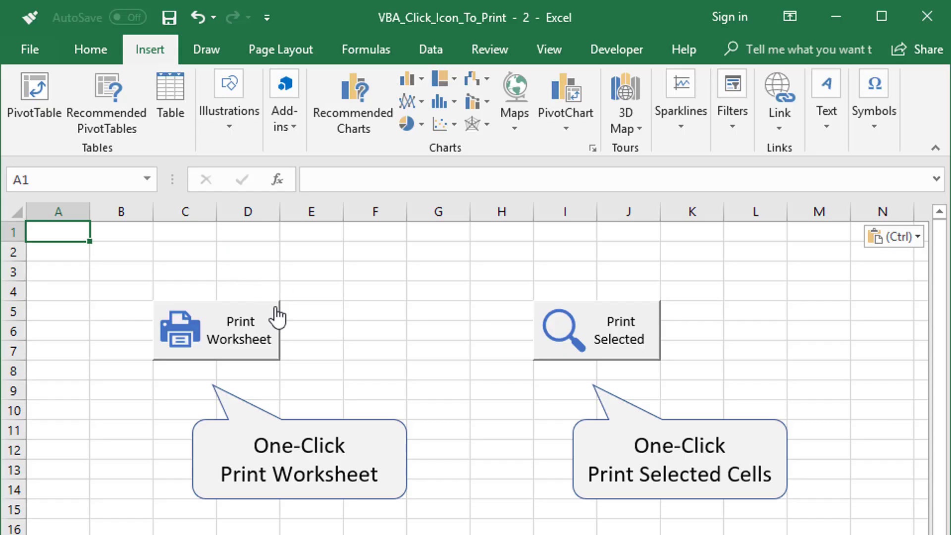
- Delete the grouped Print Worksheet printer button, keeping its One-Click callout
right_click(275, 312)
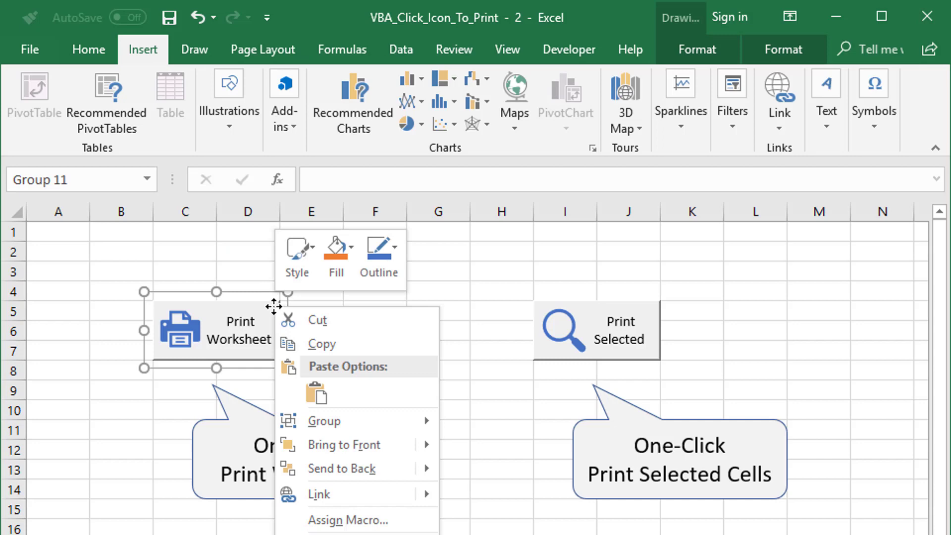
key("Escape")
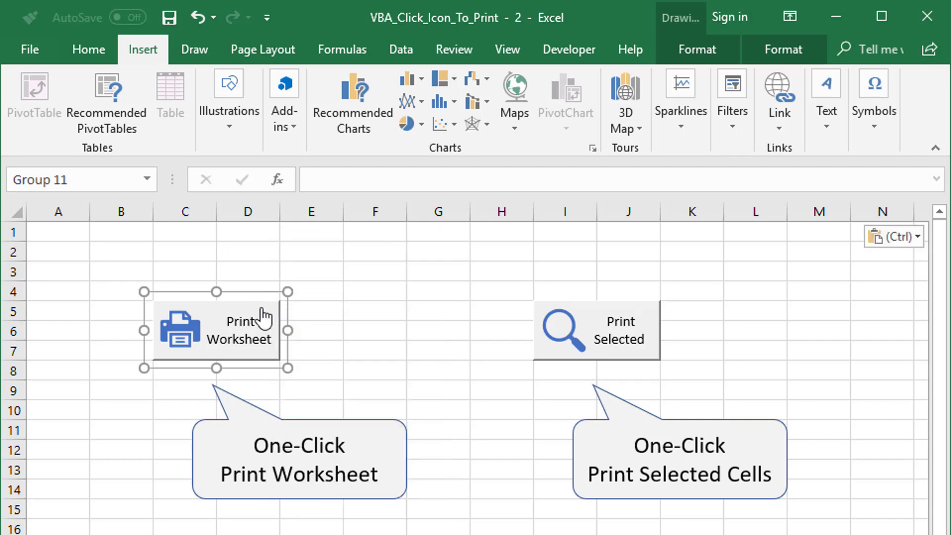
key("Delete")
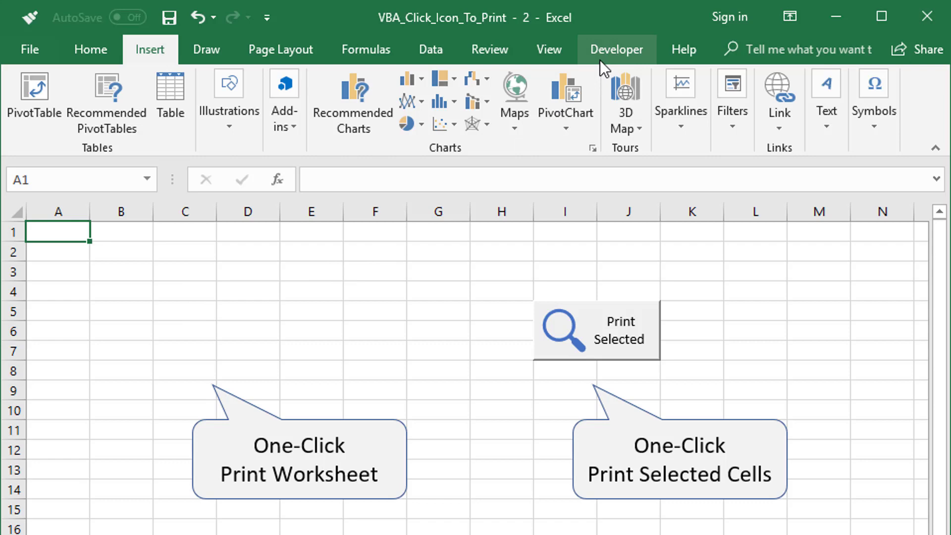
left_click(614, 50)
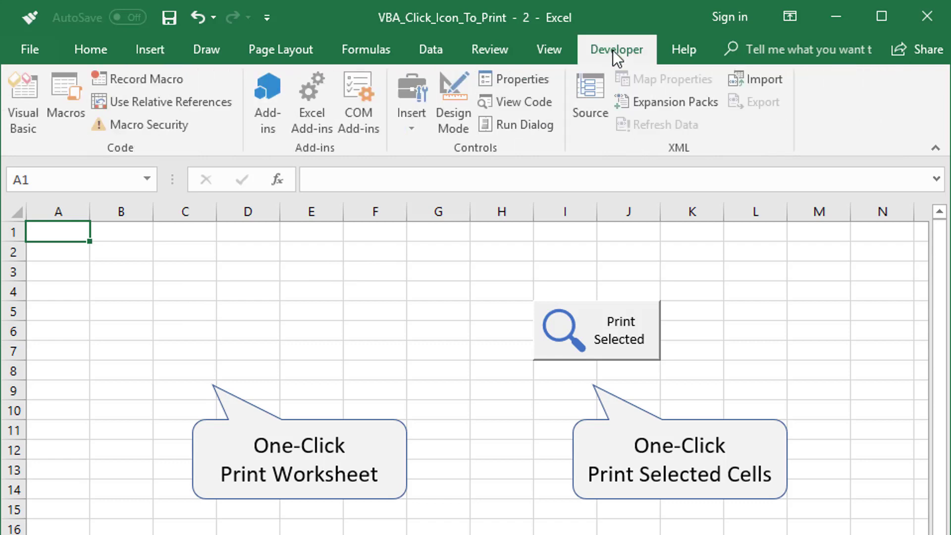
- Enable the Developer tab under Main Tabs in Customize the Ribbon and confirm with OK
left_click(85, 55)
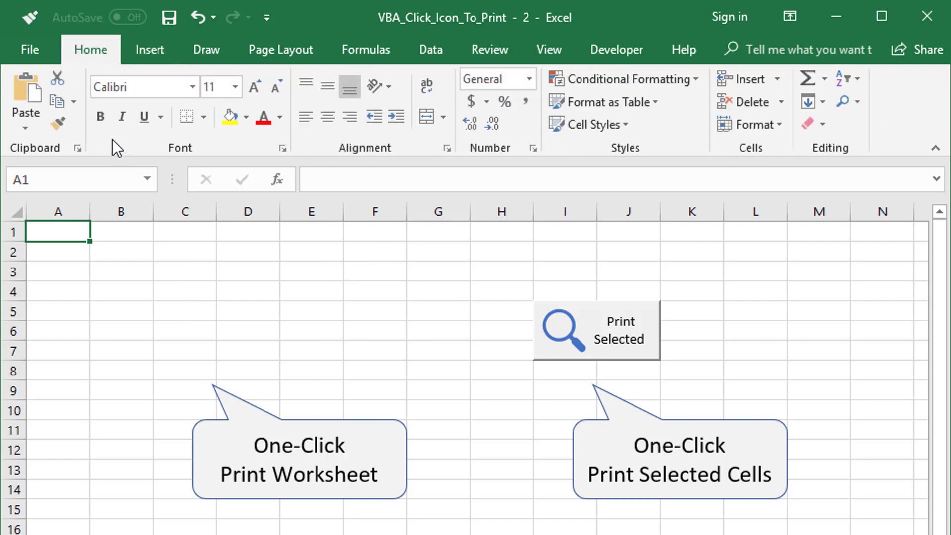
right_click(112, 139)
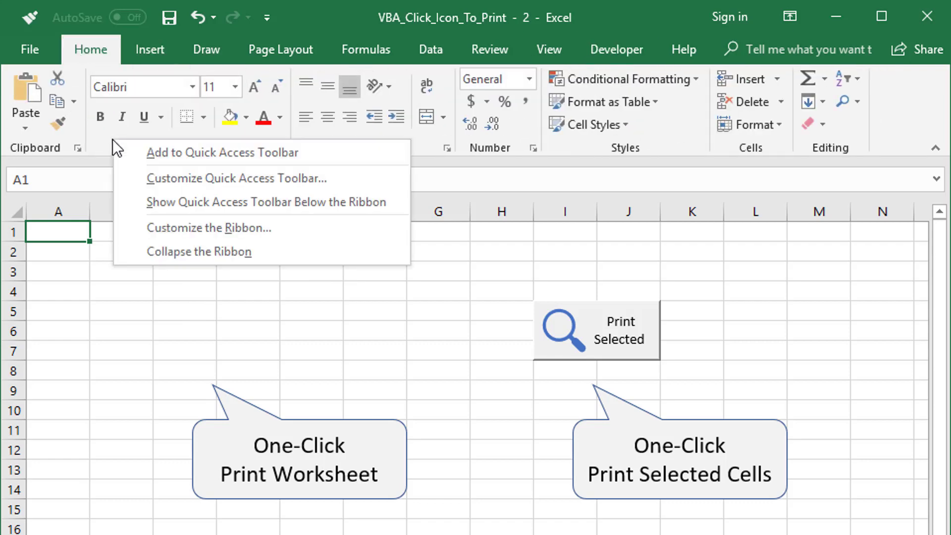
left_click(162, 234)
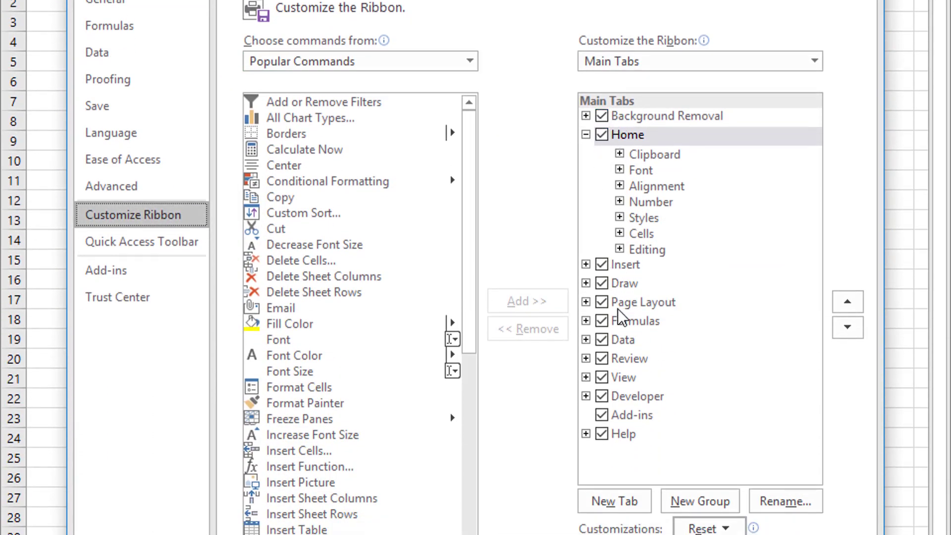
left_click(605, 397)
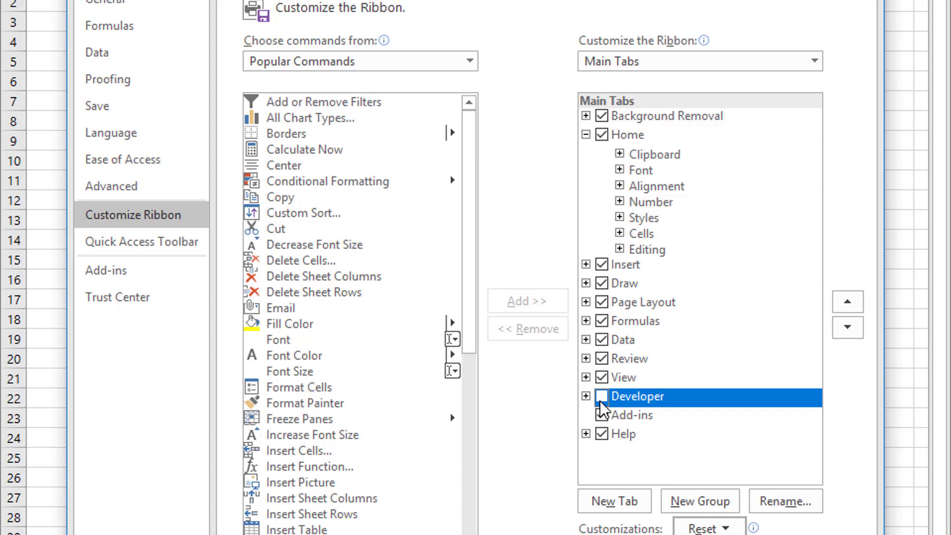
left_click(600, 397)
left_click(736, 391)
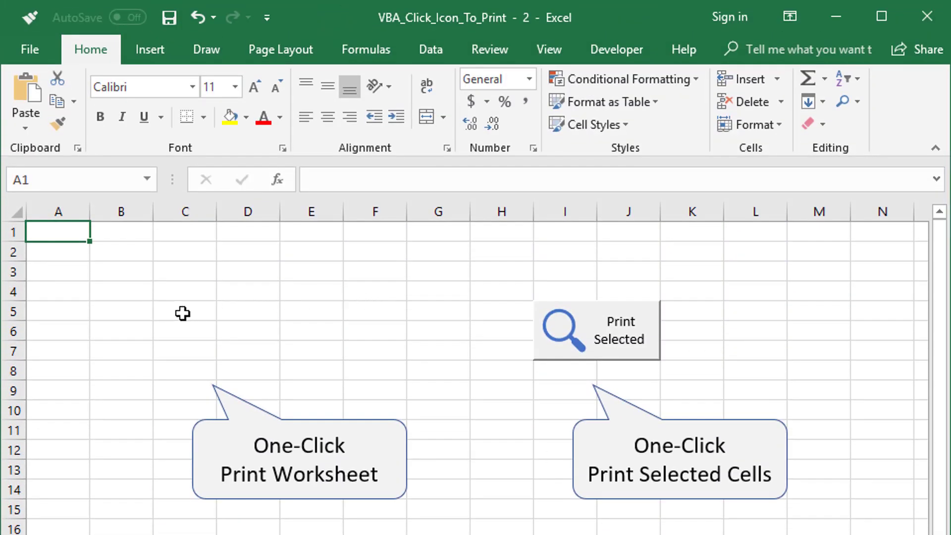
left_click(183, 313)
- Draw a new Form Control button over cells C4 to D6
left_click(613, 51)
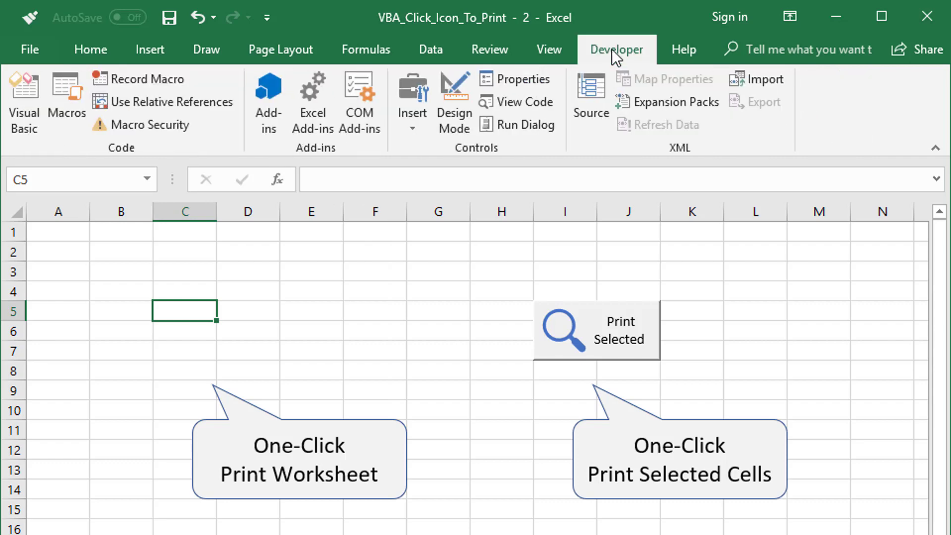
left_click(426, 129)
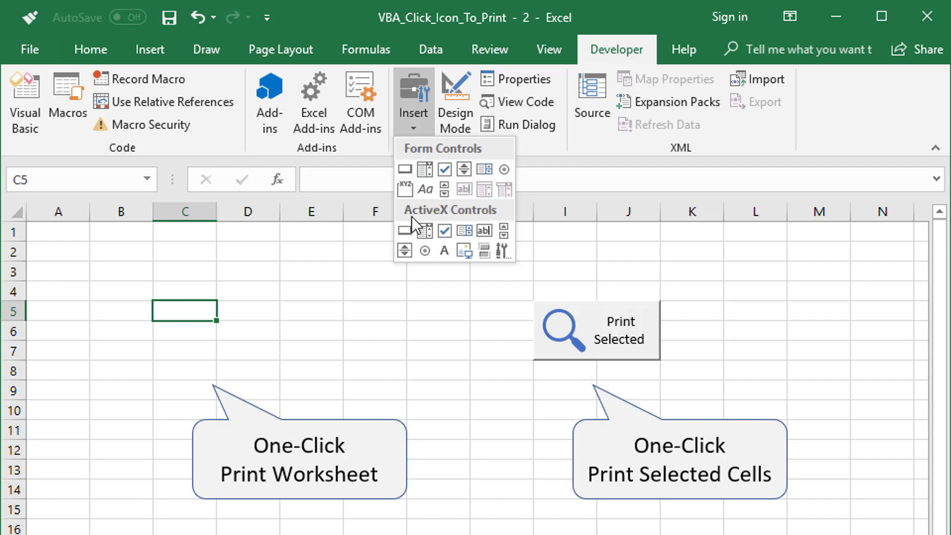
left_click(408, 168)
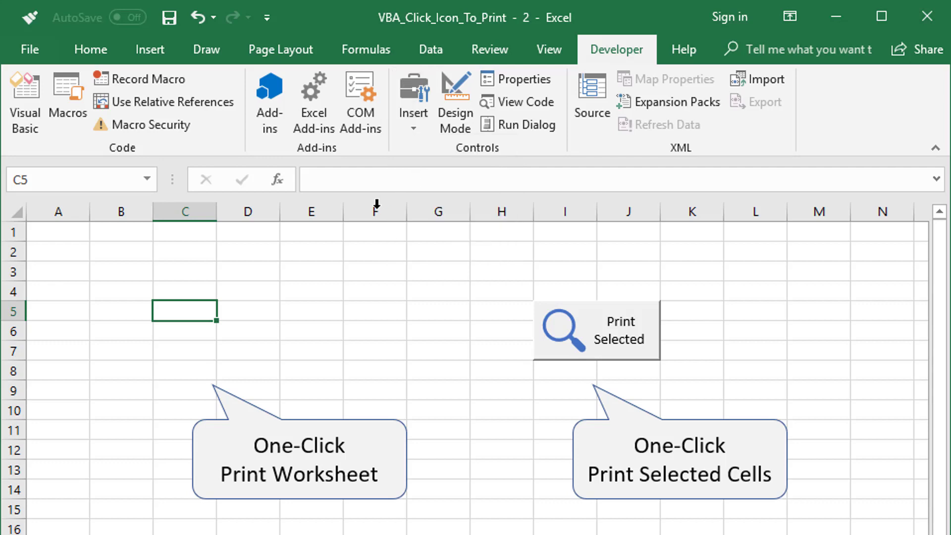
left_click_drag(167, 277, 271, 331)
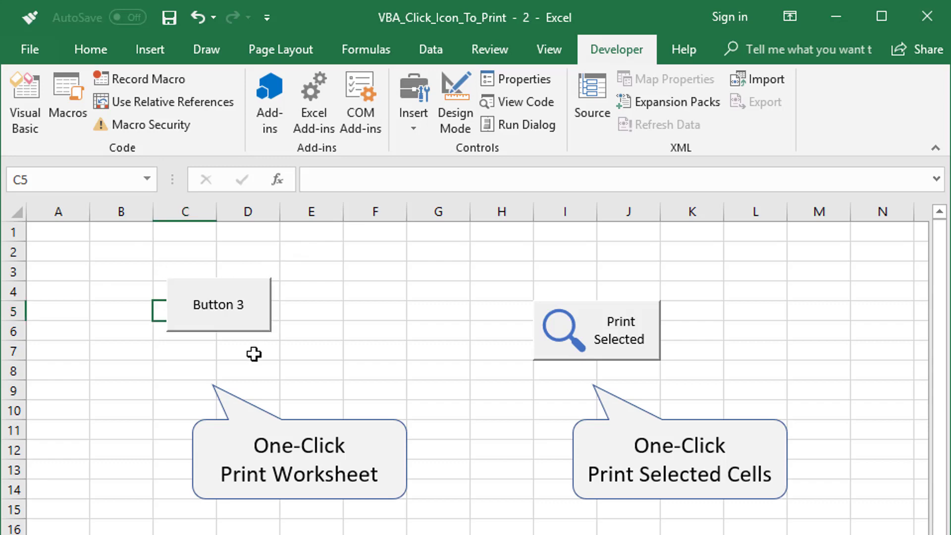
- Move Button 3 down so it sits over cells C5 to D7
right_click(254, 326)
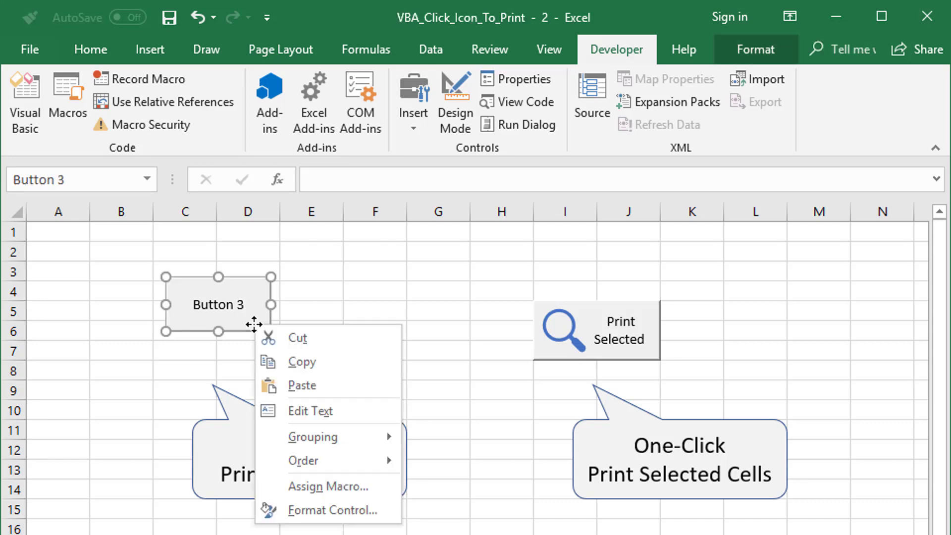
key("Escape")
left_click(268, 367)
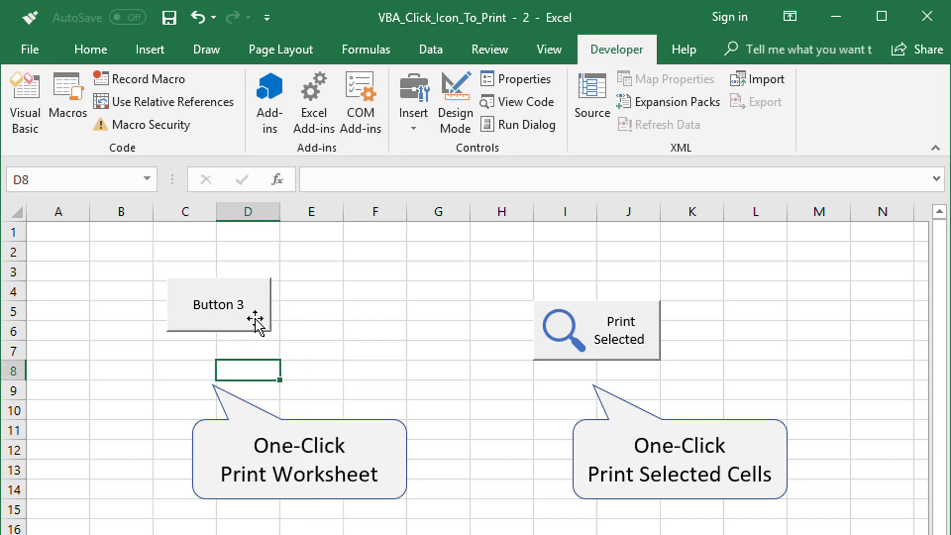
left_click(256, 325, "ctrl")
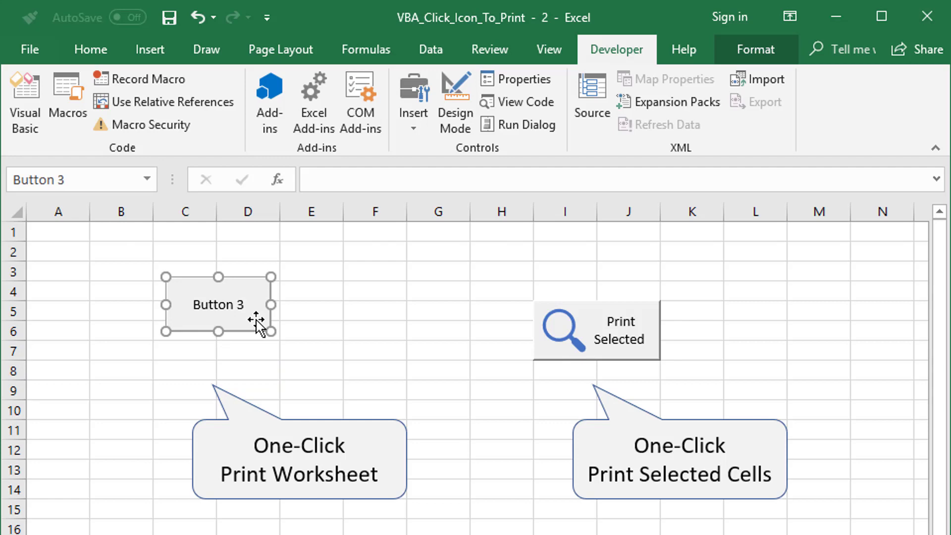
mouse_move(252, 328)
left_mouse_down()
mouse_move(245, 350)
mouse_move(208, 333)
mouse_move(215, 327)
mouse_move(246, 341)
mouse_move(244, 332)
mouse_move(195, 344)
mouse_move(340, 356)
mouse_move(283, 359)
mouse_move(247, 338)
mouse_move(310, 346)
mouse_move(257, 359)
mouse_move(261, 332)
mouse_move(267, 353)
mouse_move(329, 348)
mouse_move(281, 354)
left_mouse_up()
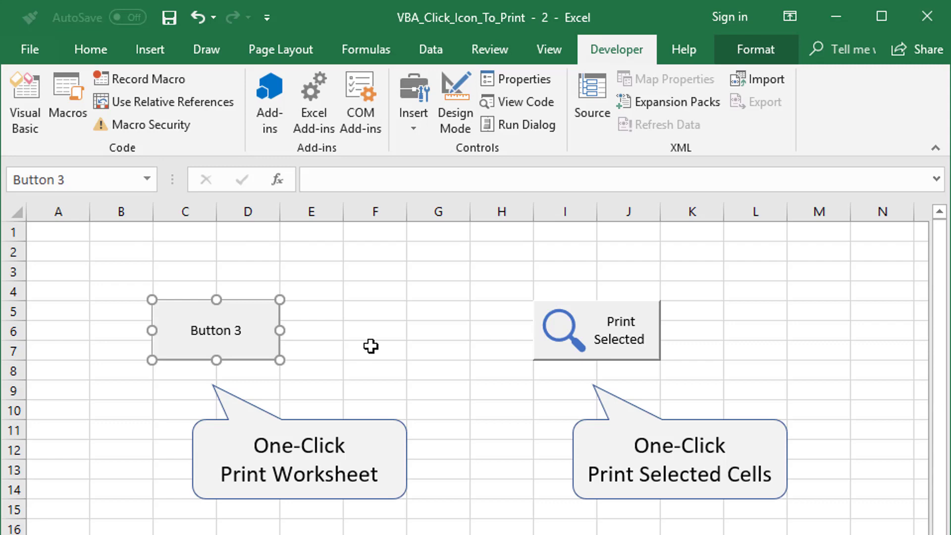
left_click(341, 337)
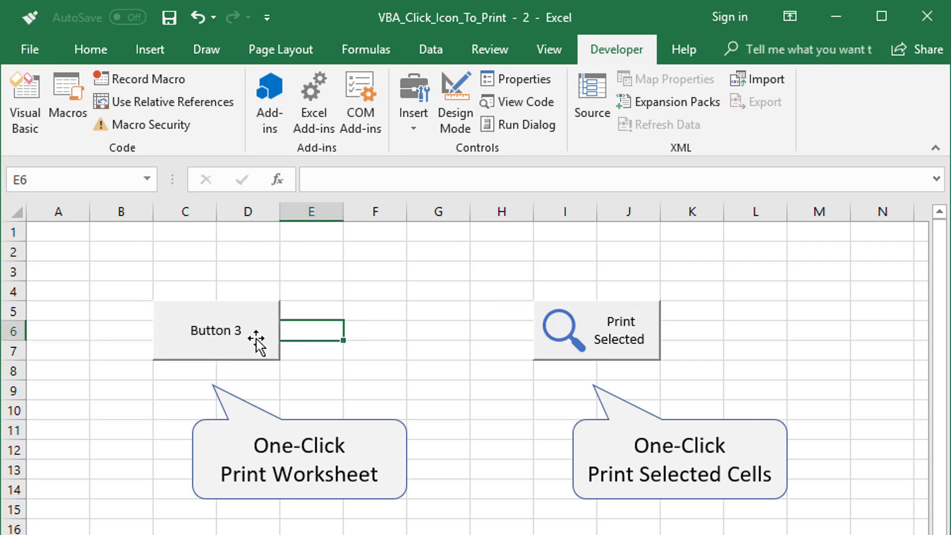
right_click(213, 333)
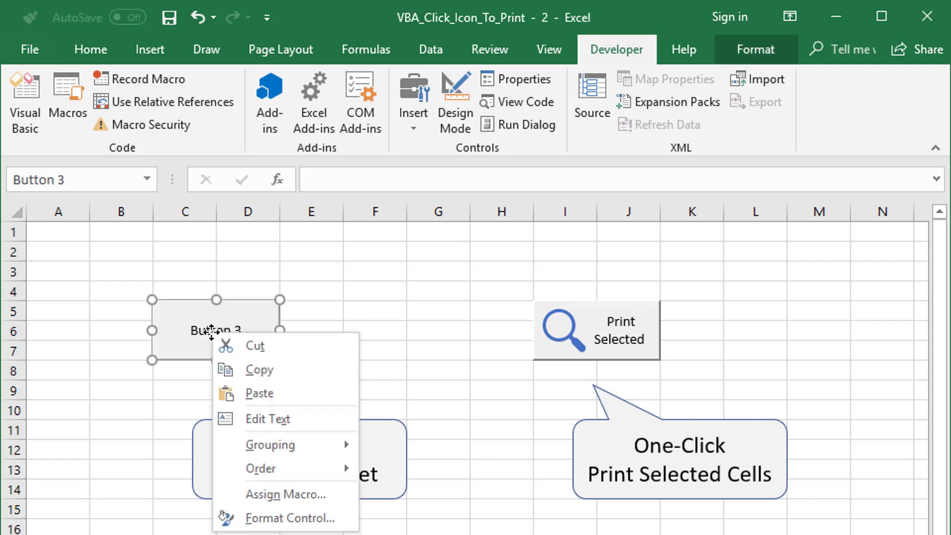
left_click(248, 370)
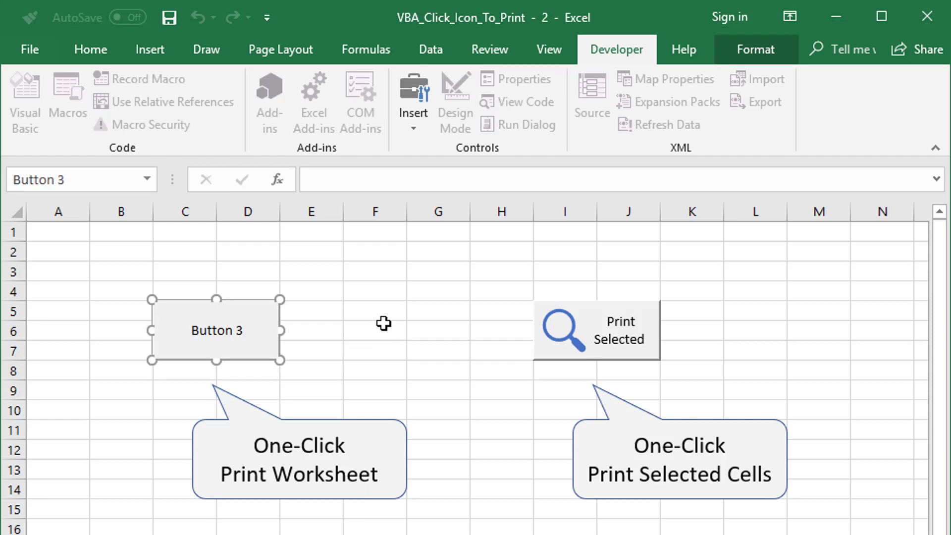
- Replace the Button 3 caption with 'Print' and 'Preview' on two lines
key("shift+Right")
key("shift+Right")
key("shift+Right")
key("shift+Right")
key("shift+Right")
key("shift+Right")
key("shift+Right")
key("shift+Right")
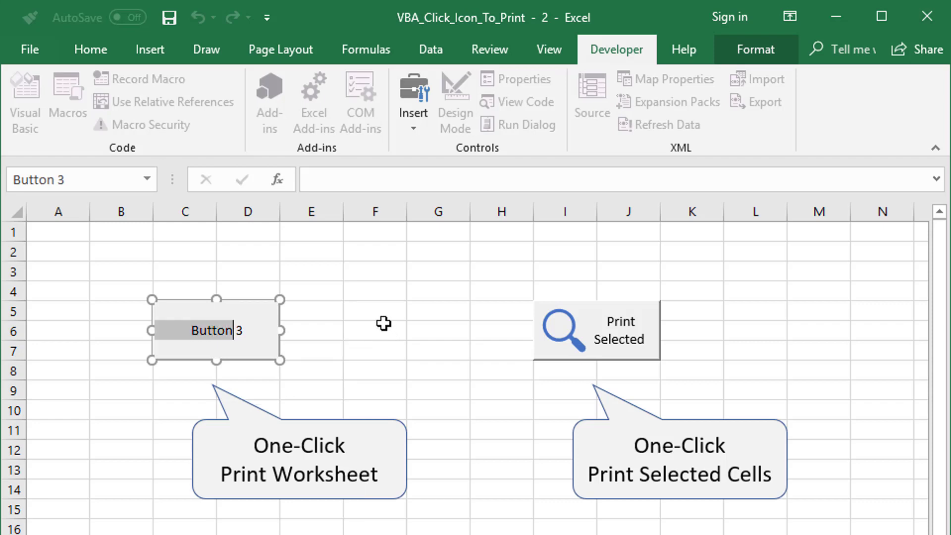
type("Print")
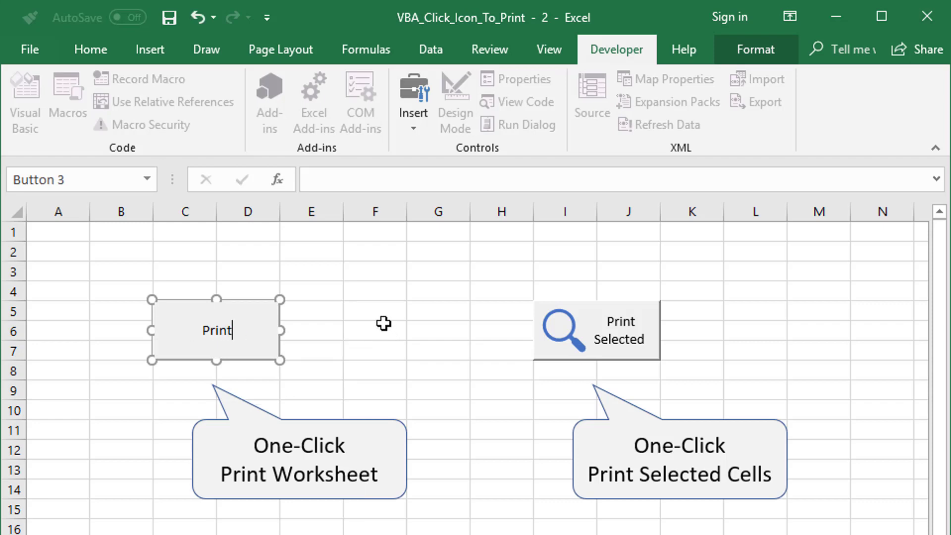
key("Return")
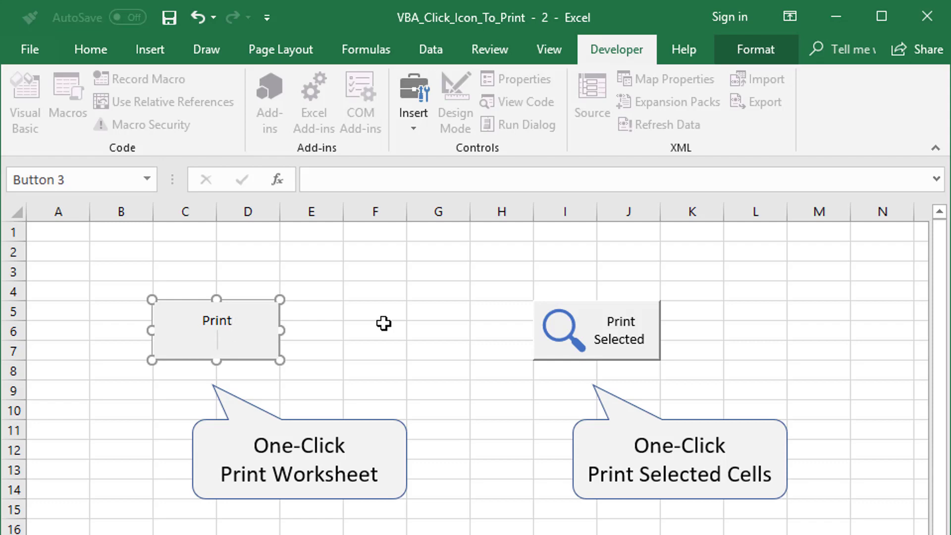
type("Preview")
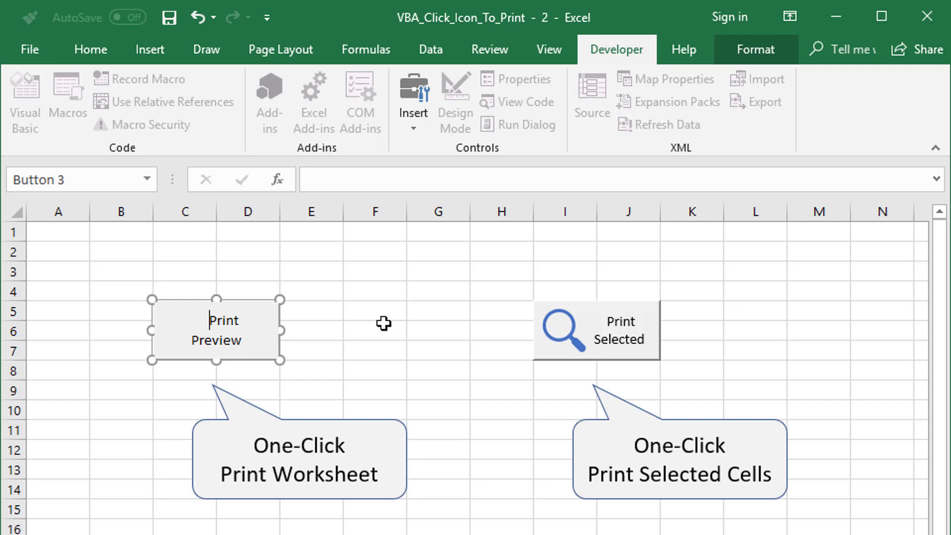
key("Down")
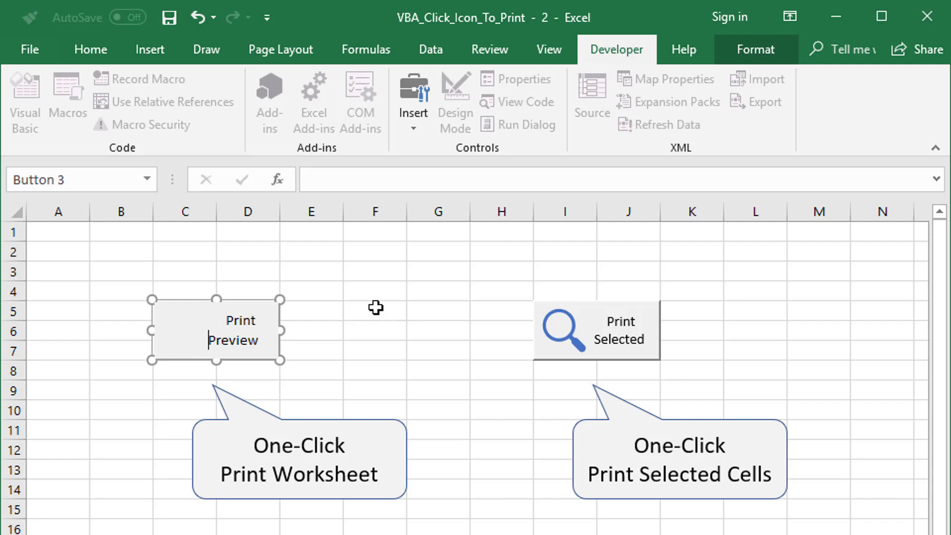
left_click(376, 308)
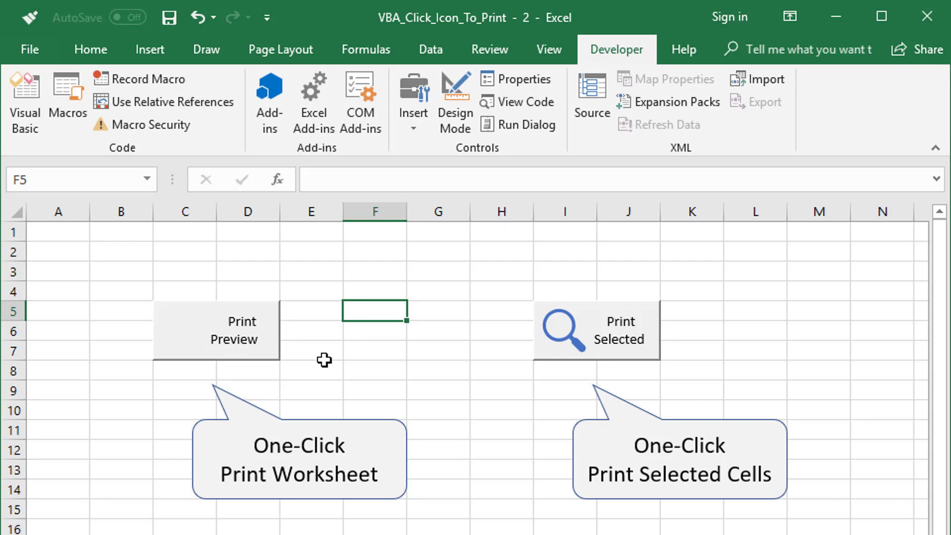
- Tick Print object in the Print Preview button's Format Control properties
right_click(273, 356)
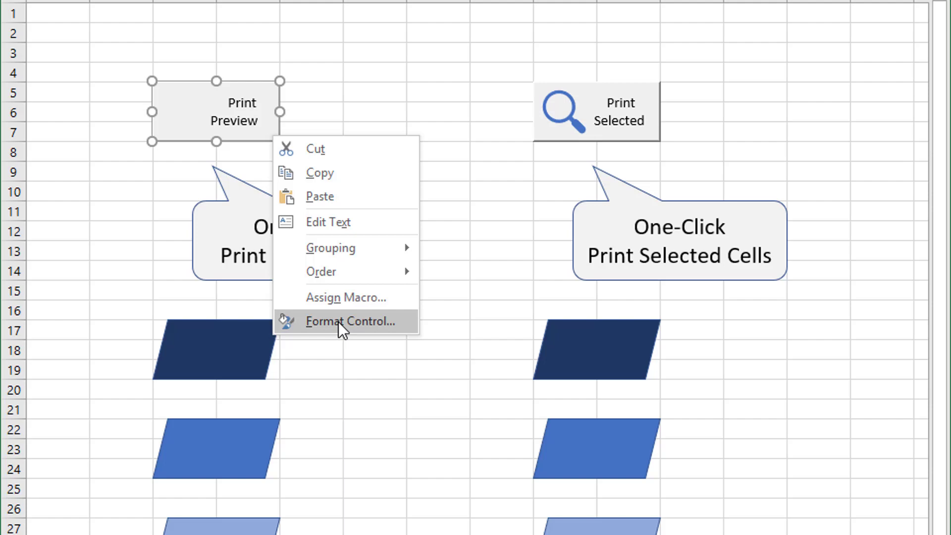
left_click(350, 326)
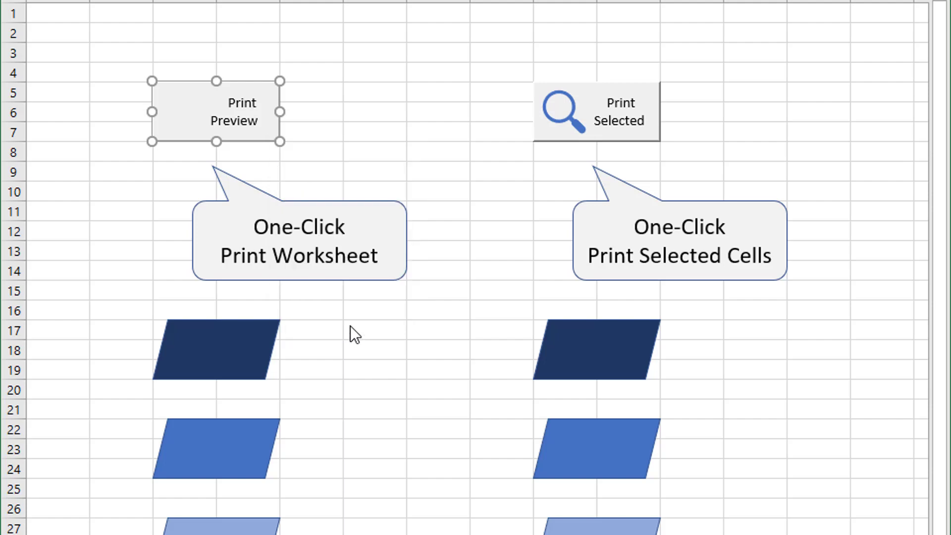
left_click_drag(655, 66, 454, 101)
left_click(433, 130)
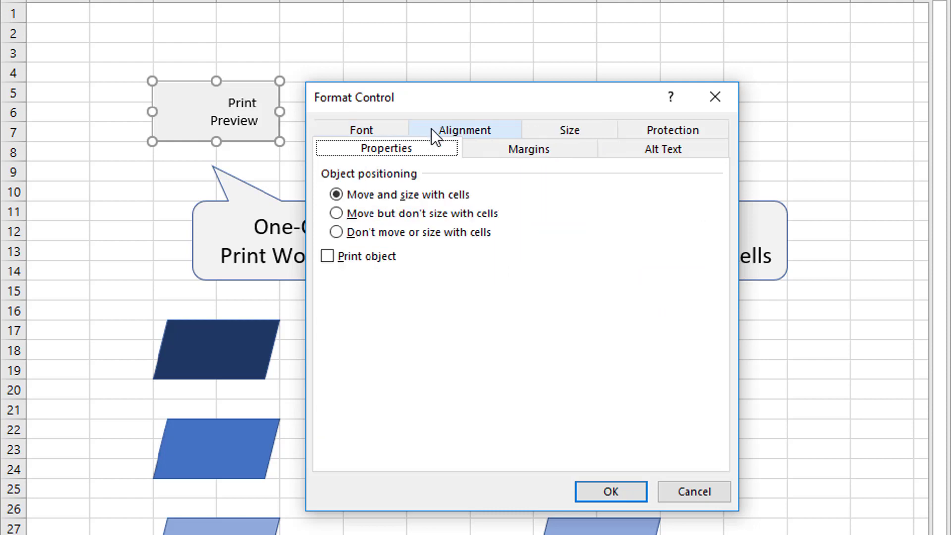
left_click(328, 257)
left_click(329, 258)
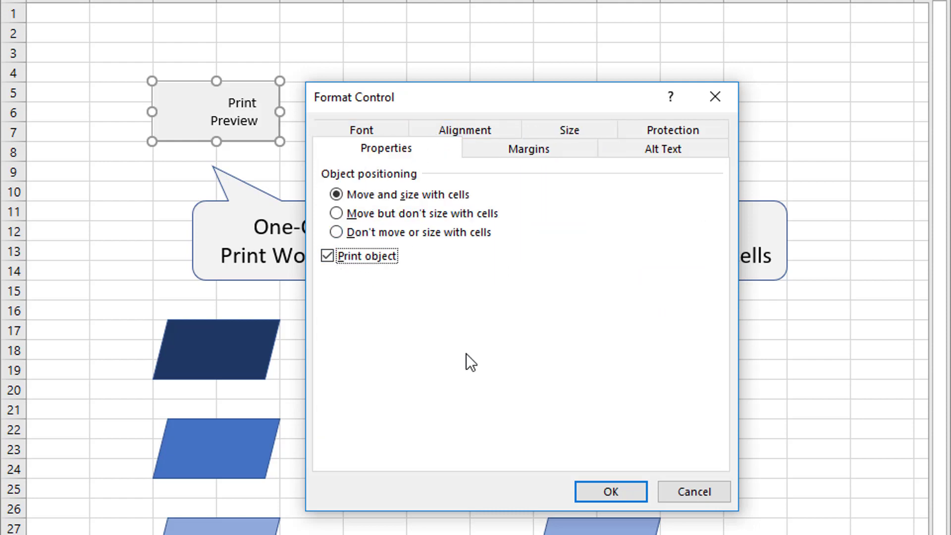
left_click(599, 493)
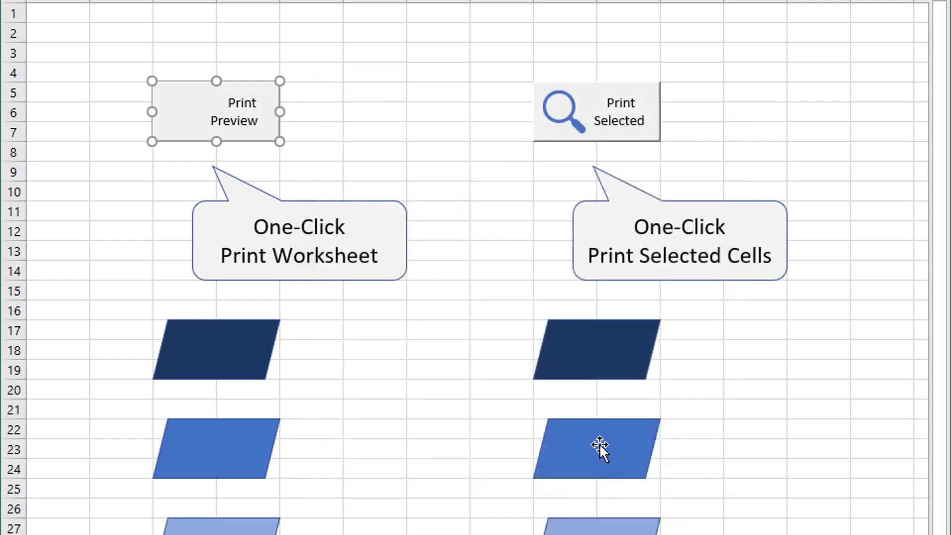
- Open the Insert Icons gallery via Insert > Illustrations > Icons
left_click(335, 97)
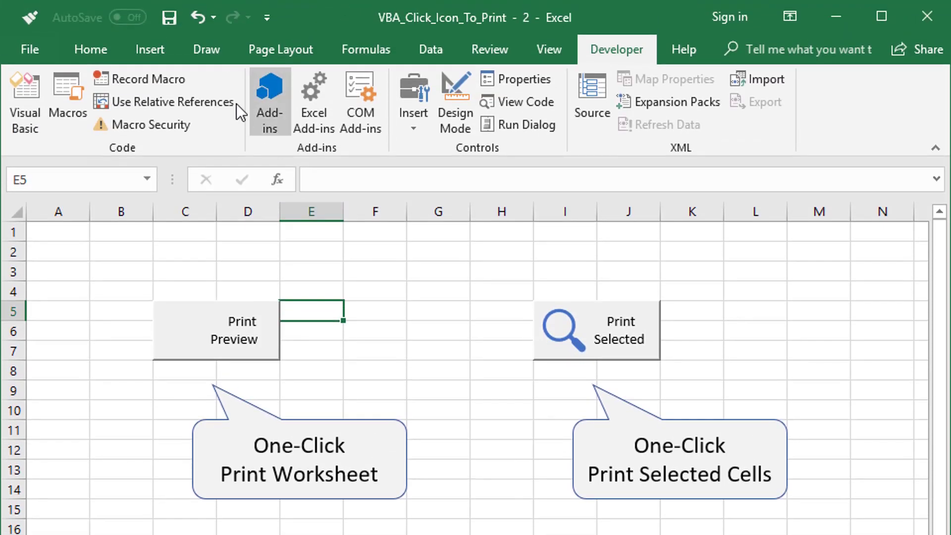
left_click(165, 49)
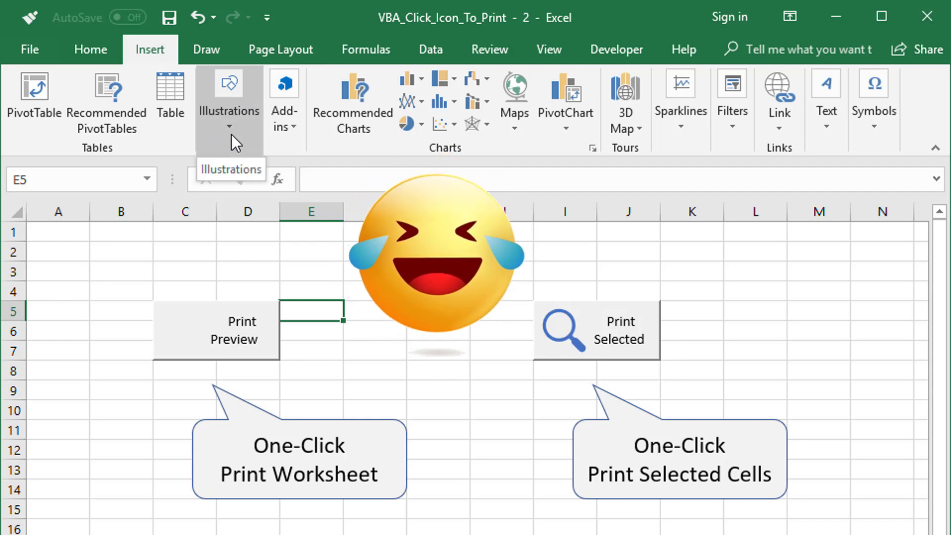
left_click(241, 126)
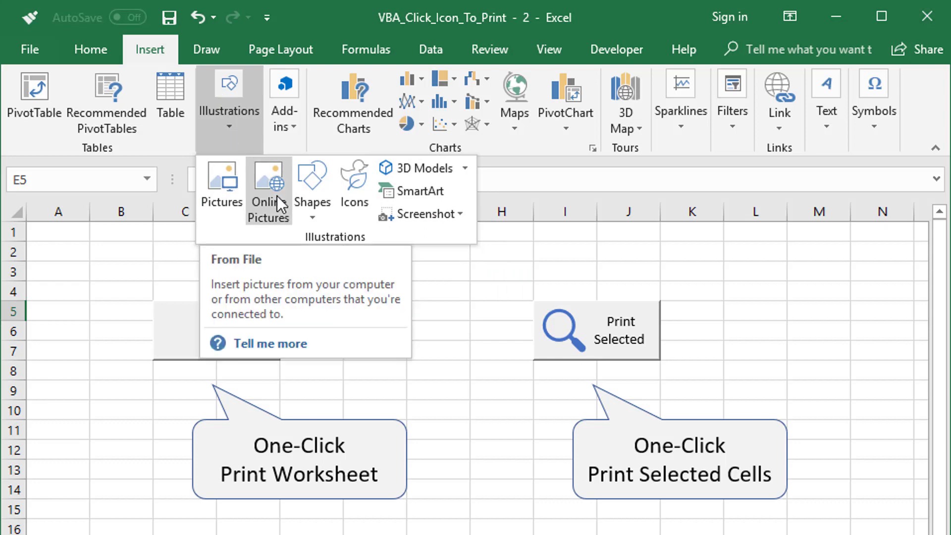
left_click(359, 190)
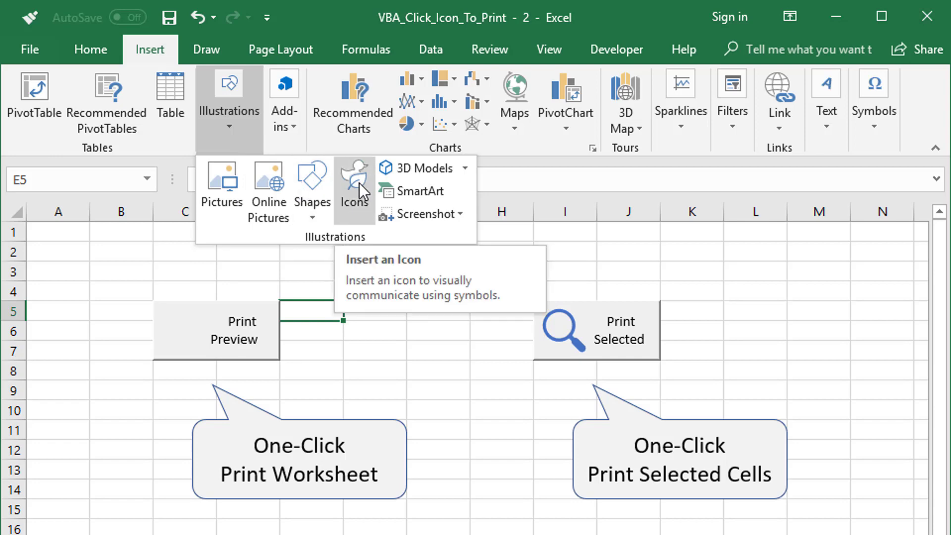
left_click(359, 183)
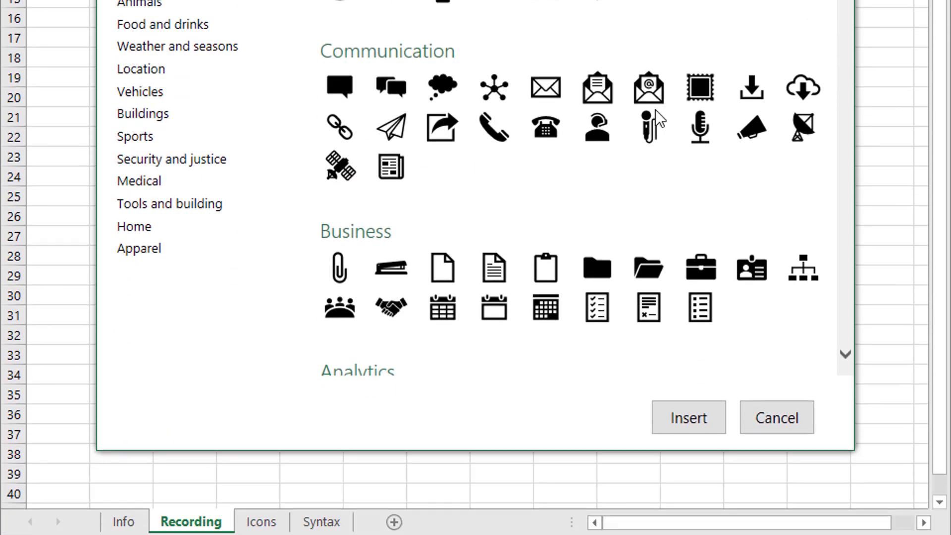
- Insert and shrink the printer icon, bring it to front, and place it on the button's left
left_click(699, 418)
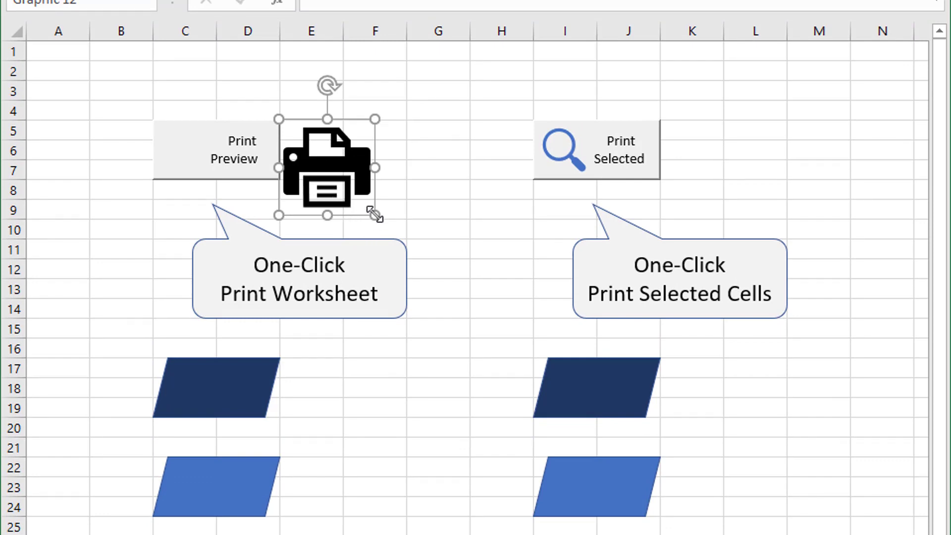
left_click_drag(375, 215, 193, 148)
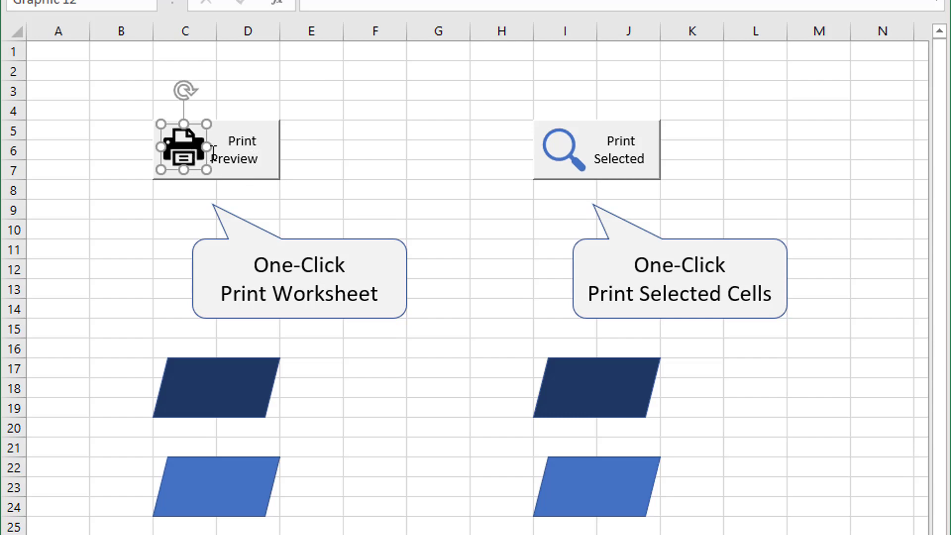
left_click_drag(186, 149, 126, 160)
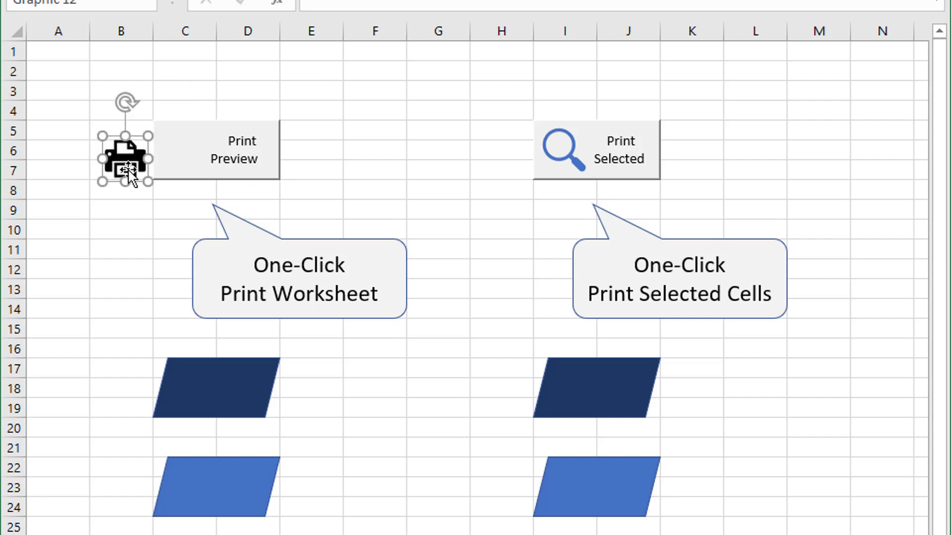
right_click(127, 161)
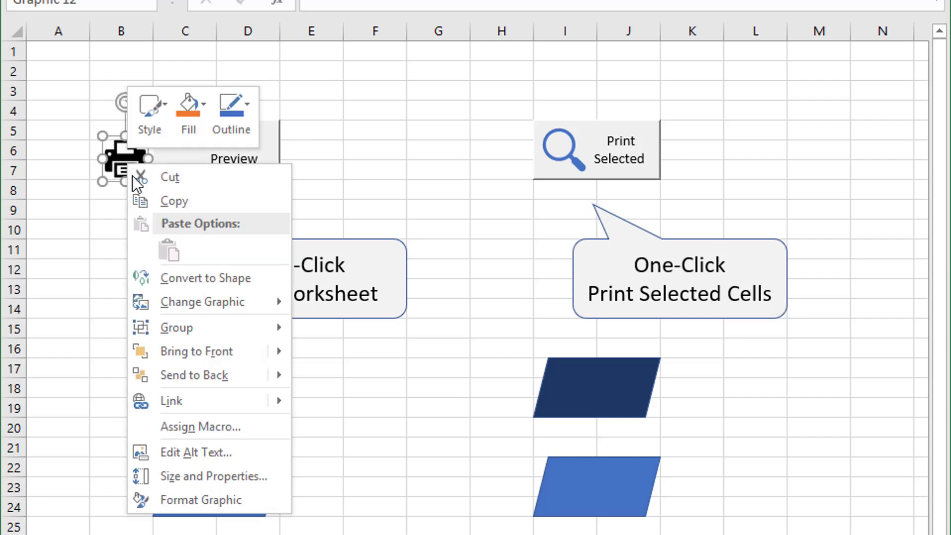
left_click(210, 351)
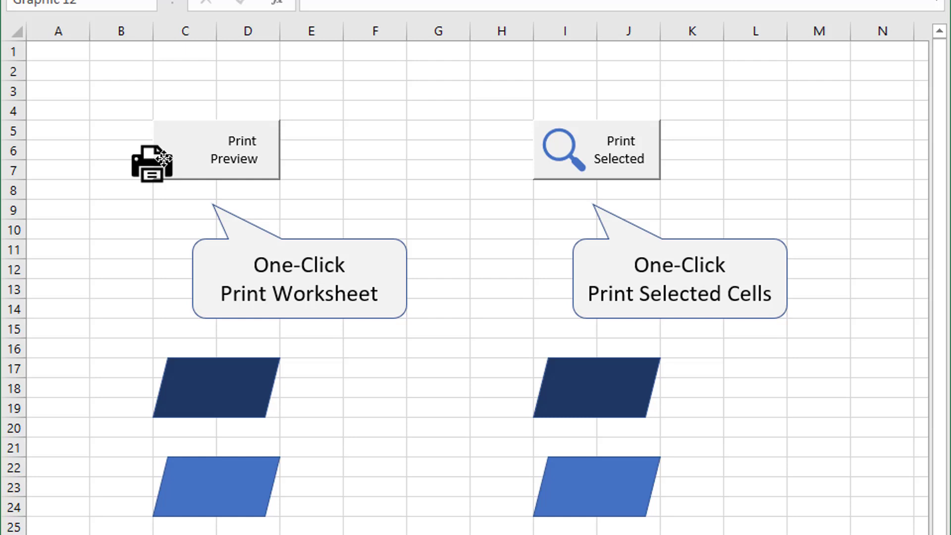
left_click_drag(163, 157, 189, 149)
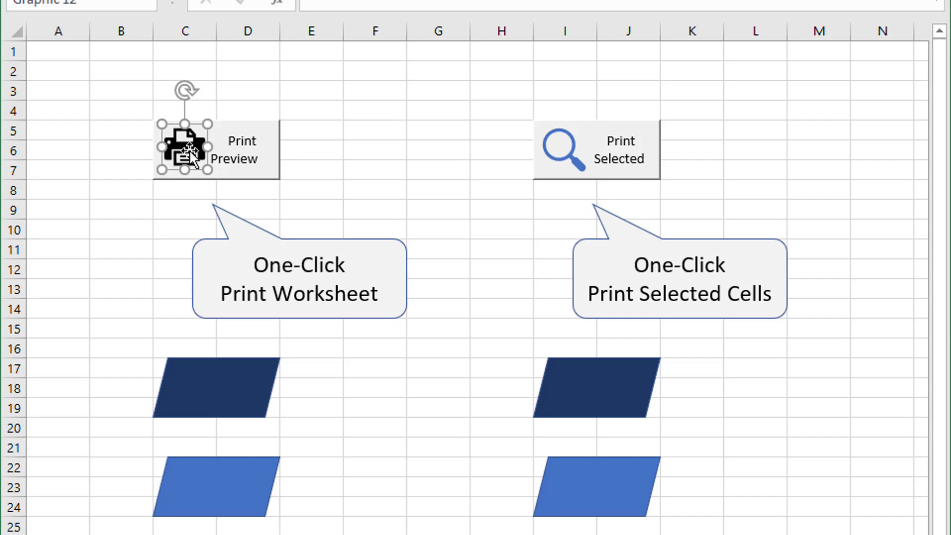
- Fill the printer icon with Blue, Accent 1 from the theme colours
right_click(190, 149)
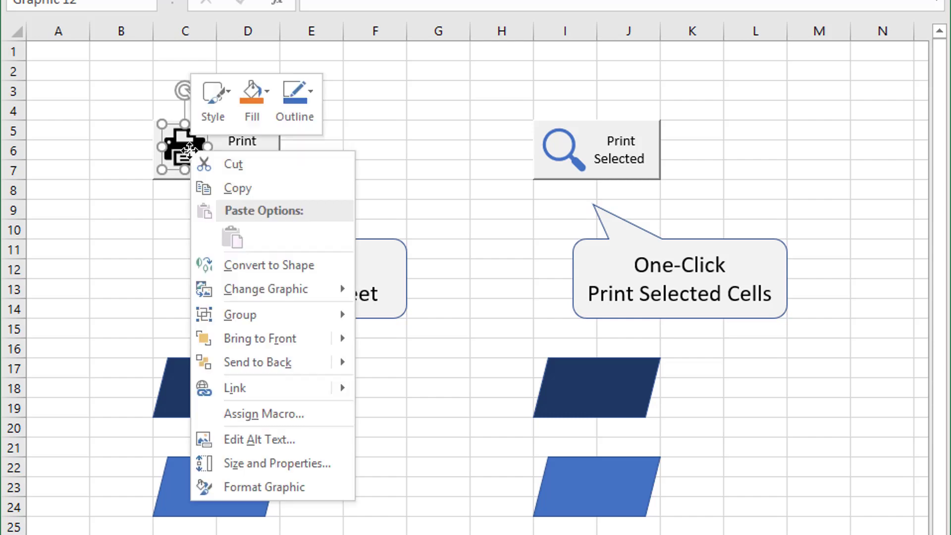
left_click(266, 102)
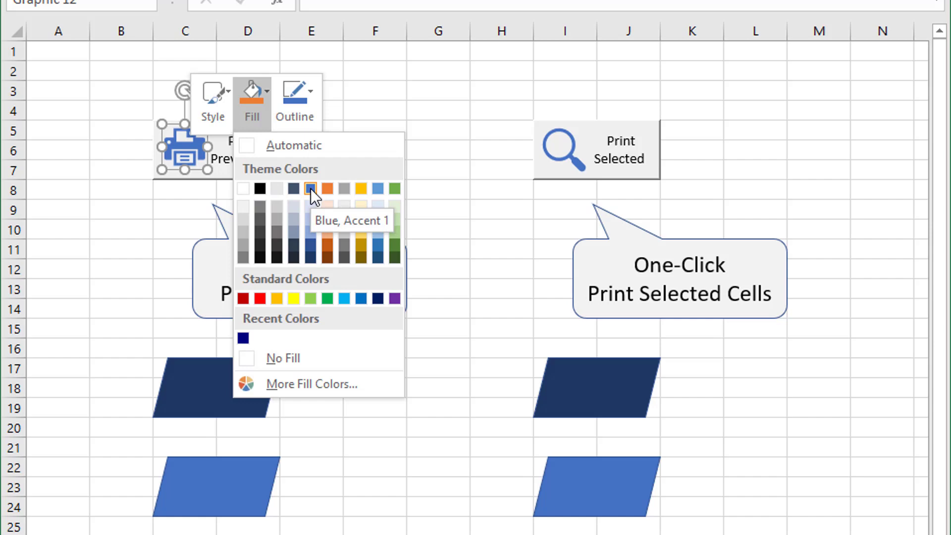
left_click(310, 188)
left_click(133, 229)
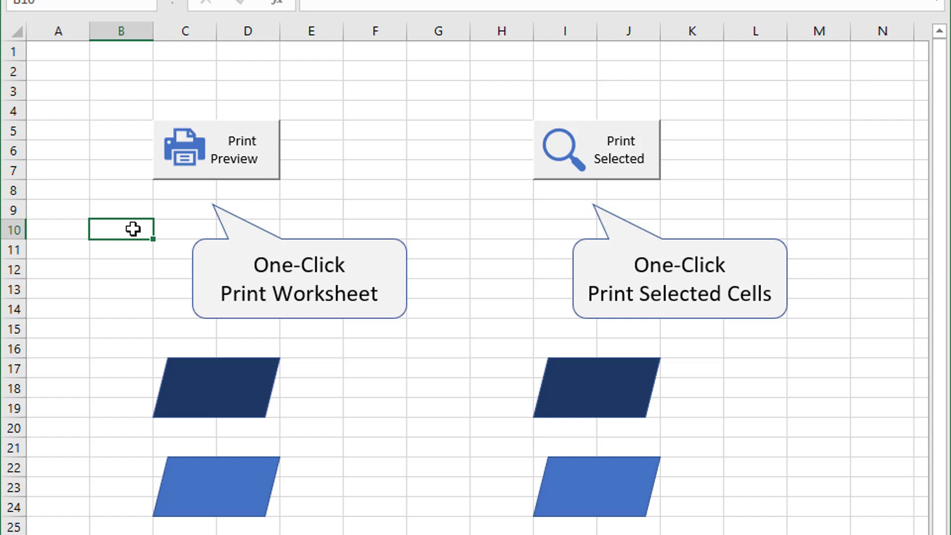
- Select the Print Preview button without running its macro, then clear the selection
left_click(185, 154)
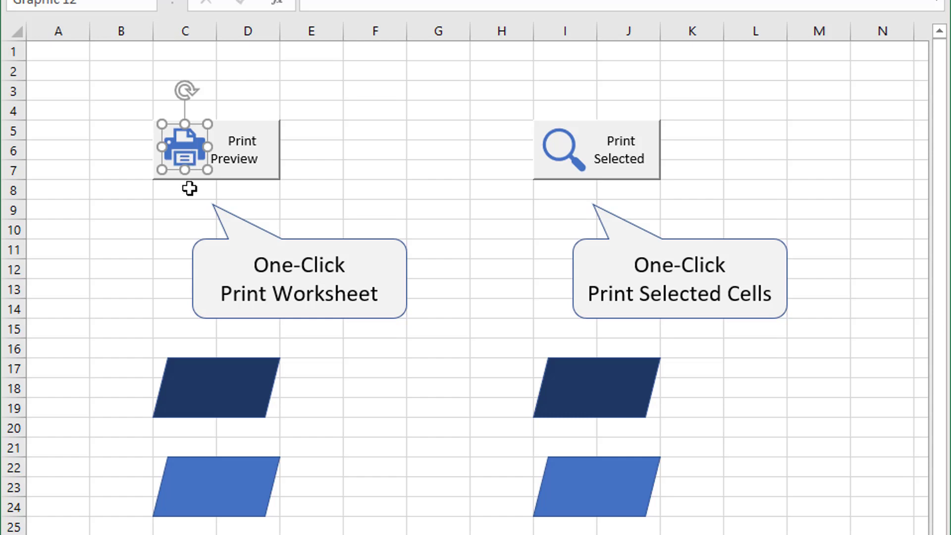
left_click(255, 170, "ctrl")
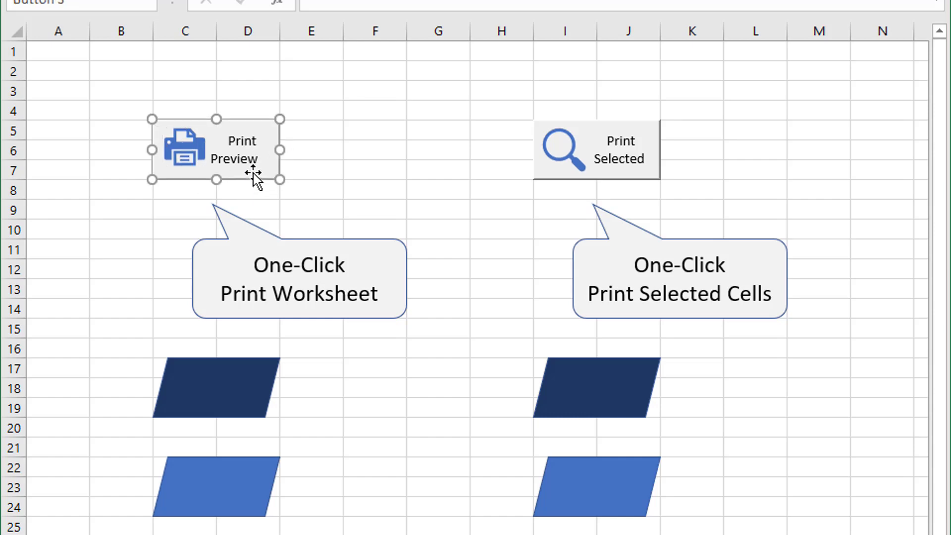
right_click(255, 178)
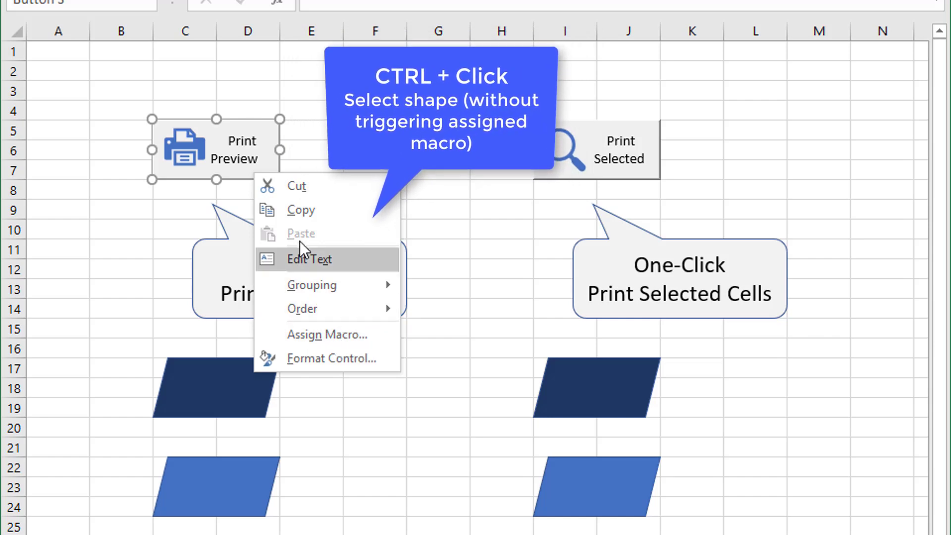
key("Escape")
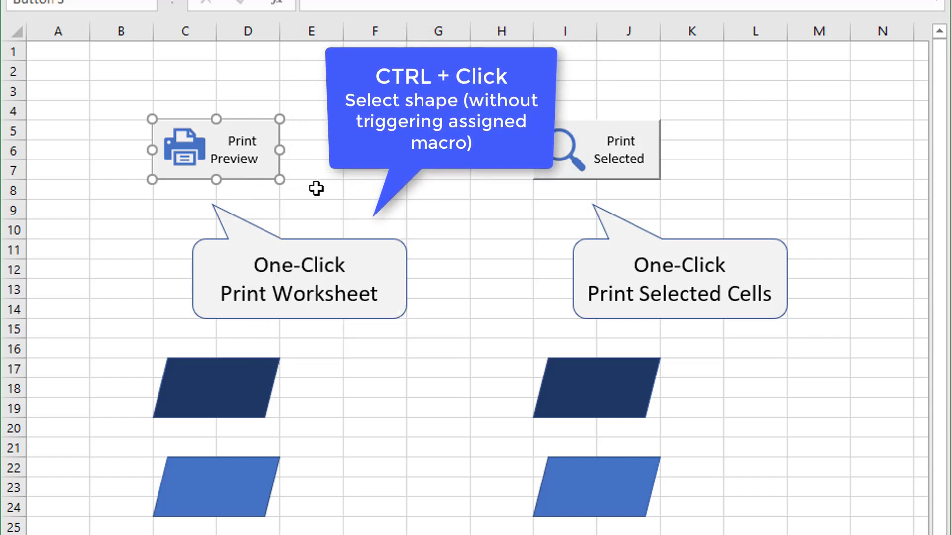
left_click(317, 172)
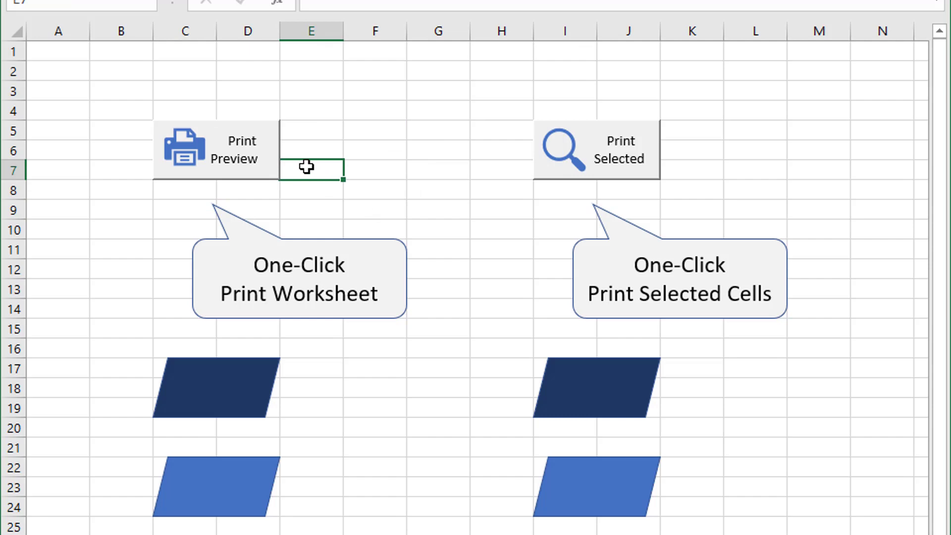
- Group the Print Preview button and blue printer icon into one object and try moving it
left_click(274, 142, "shift")
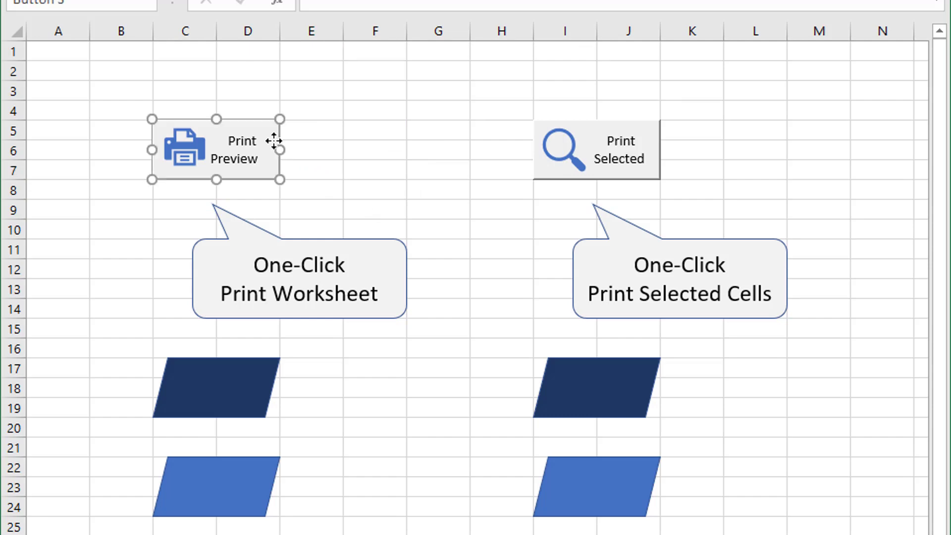
left_click(178, 157, "shift")
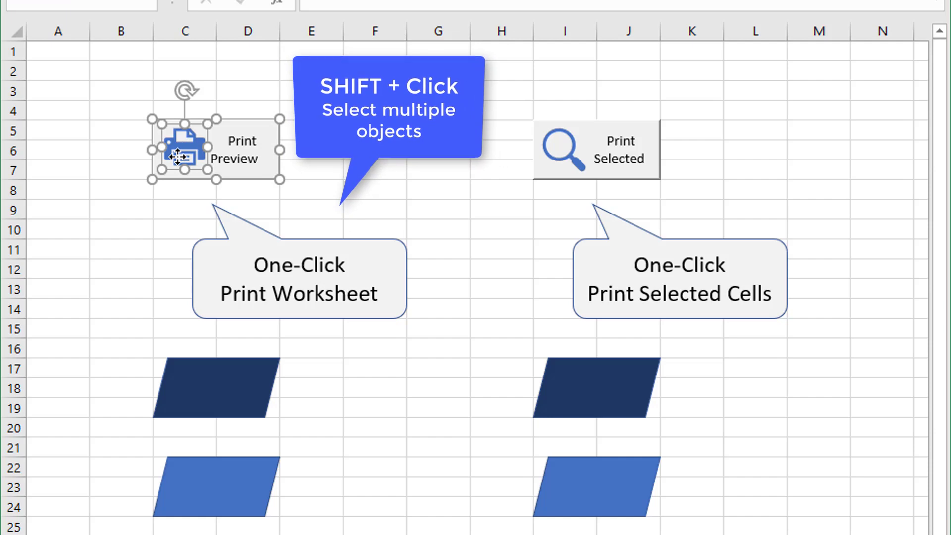
right_click(178, 158)
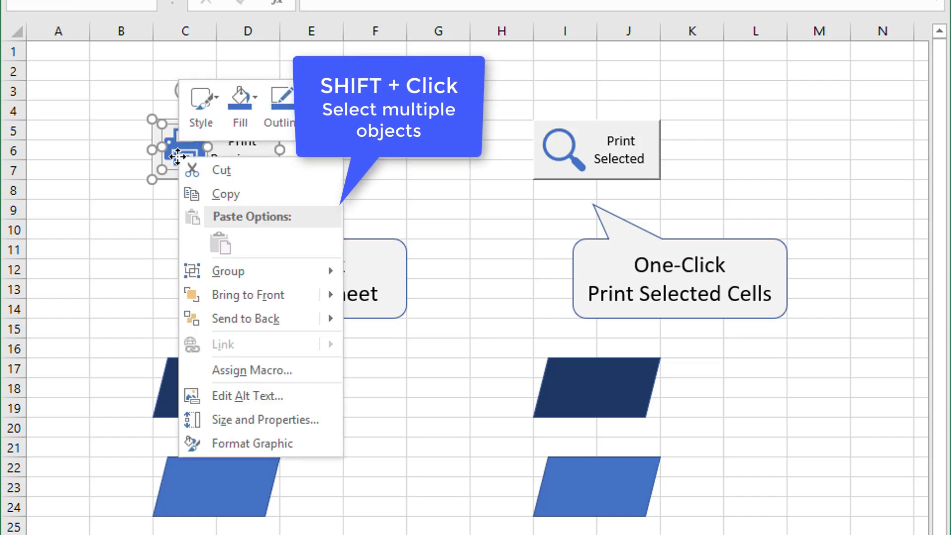
mouse_move(278, 275)
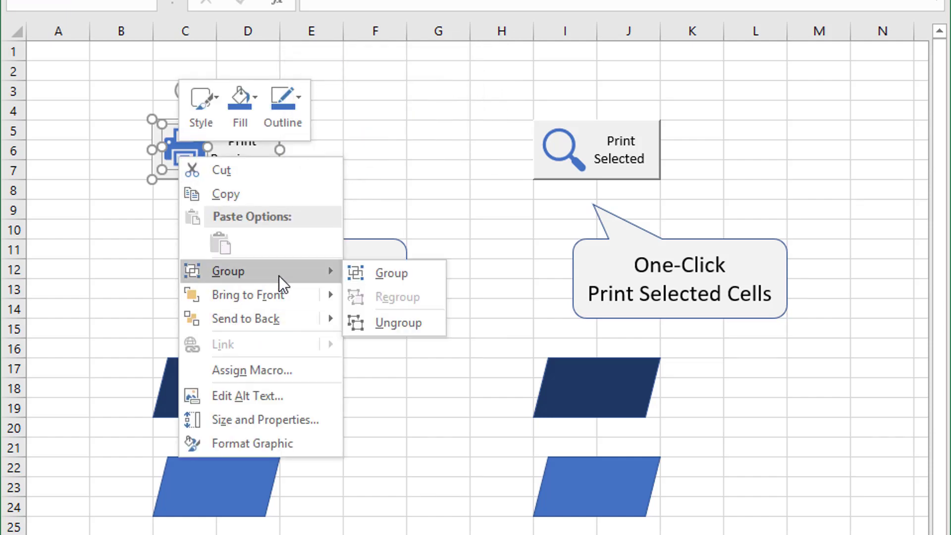
left_click(423, 272)
left_click(350, 133)
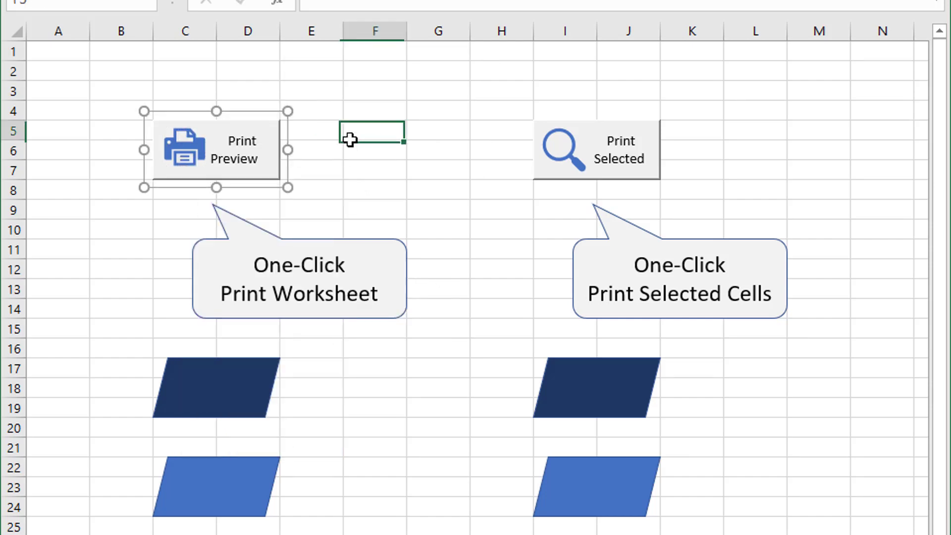
left_click_drag(268, 140, 240, 130)
- Test moving the group, undo the moves, and place it back over C5:D7
key("Escape")
left_click_drag(99, 110, 140, 120)
key("ctrl+z")
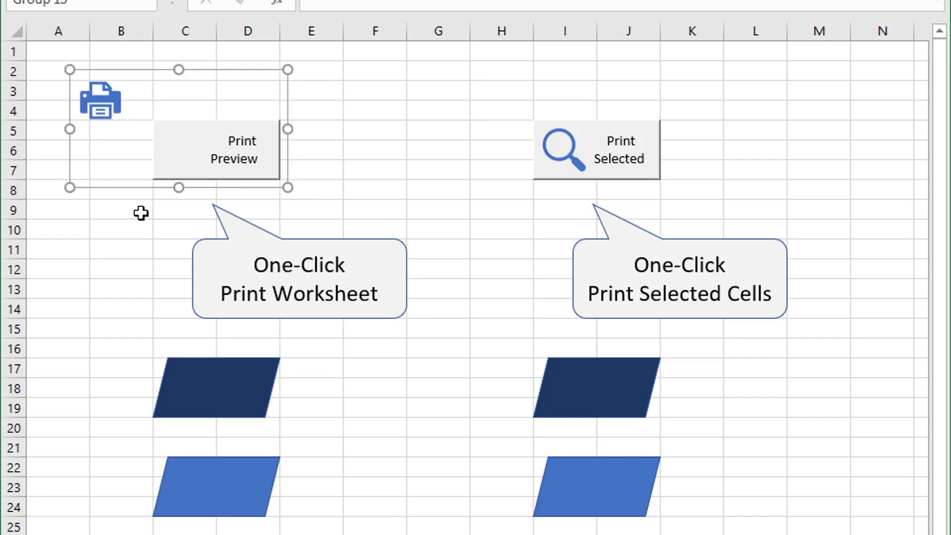
key("ctrl+z")
key("ctrl+z")
left_click(294, 116)
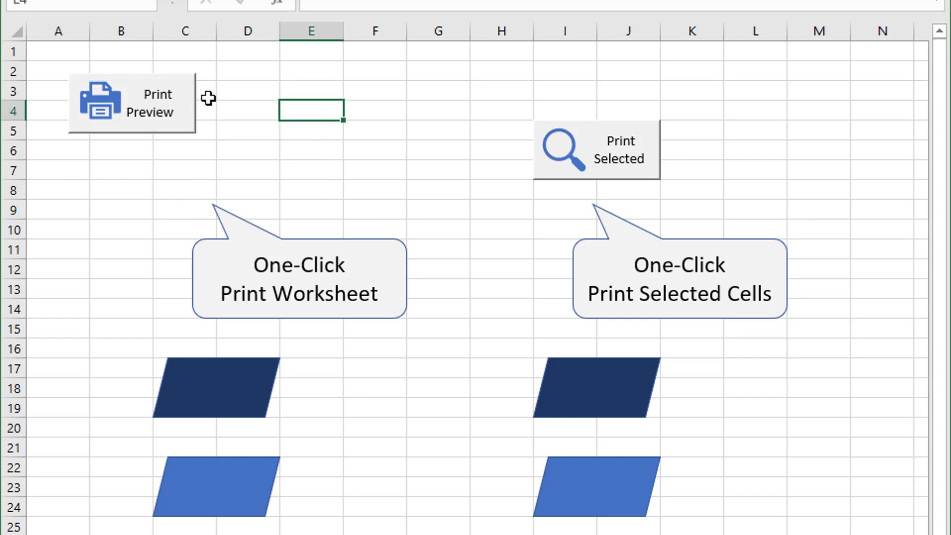
left_click(182, 81, "ctrl")
left_click_drag(182, 79, 289, 130)
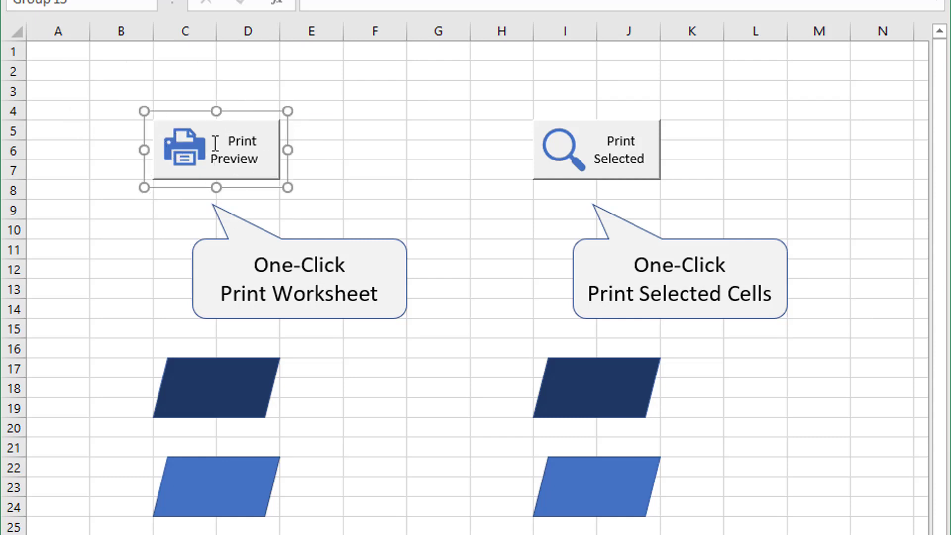
- Undo a stray printer-icon move and align the group level with Print Selected
left_click(189, 143)
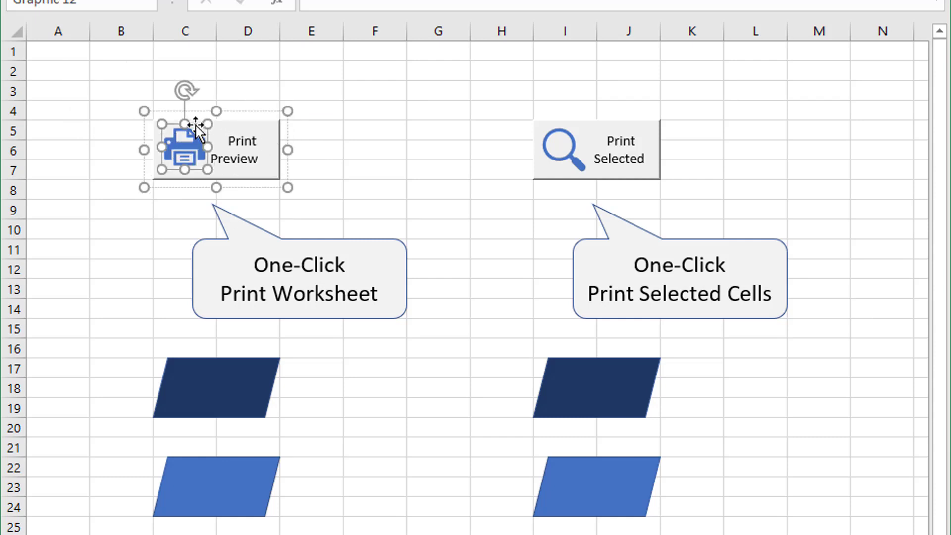
left_click_drag(190, 135, 122, 97)
key("ctrl+z")
left_click(372, 96)
mouse_move(266, 130)
left_mouse_down()
mouse_move(198, 85)
mouse_move(248, 142)
mouse_move(282, 120)
left_mouse_up()
left_click(314, 136)
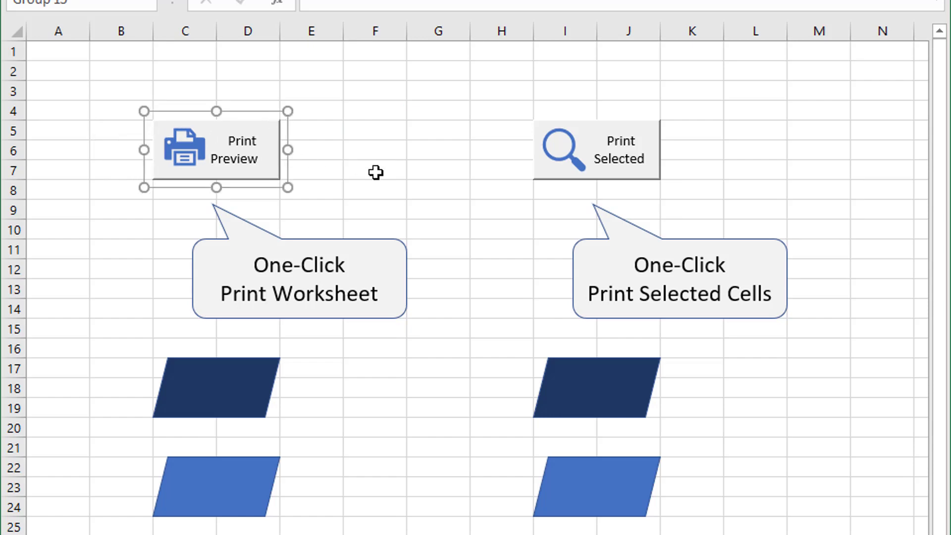
left_click(327, 159)
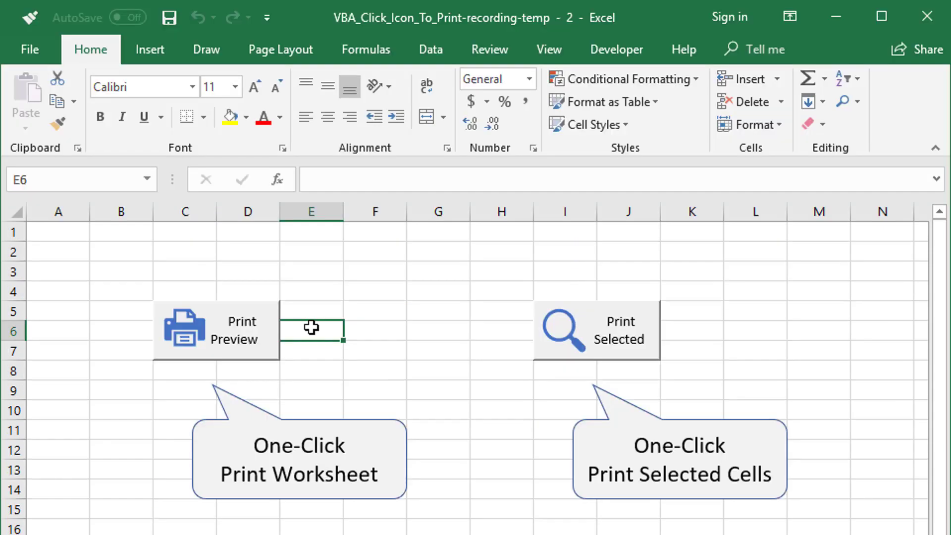
- Assign a new macro to the group, replacing Group15_Click with the name One_Click_Print
right_click(268, 356)
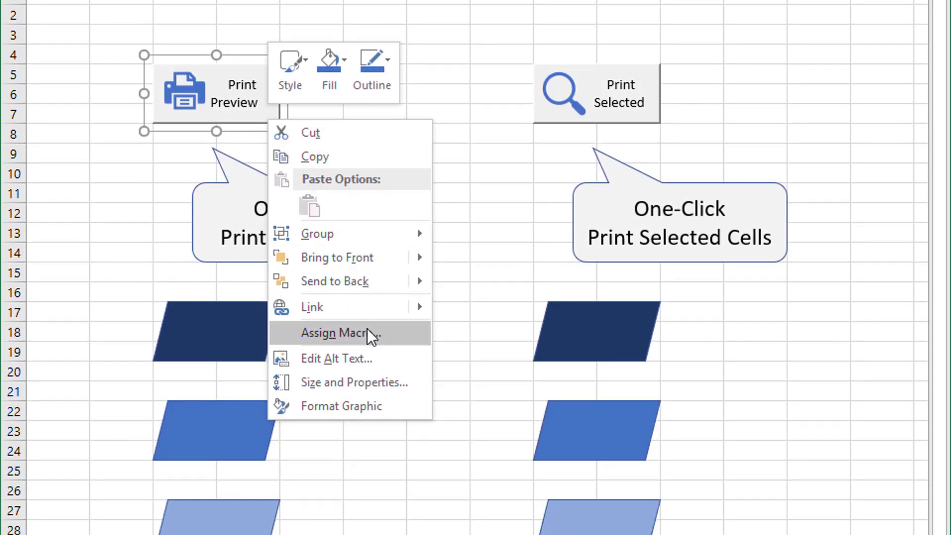
left_click(367, 329)
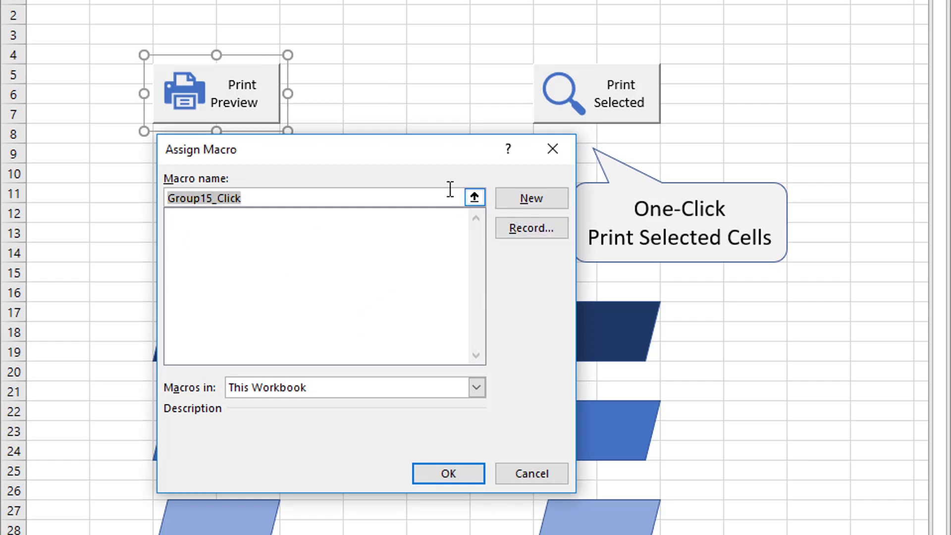
left_click_drag(286, 197, 167, 198)
type("One_")
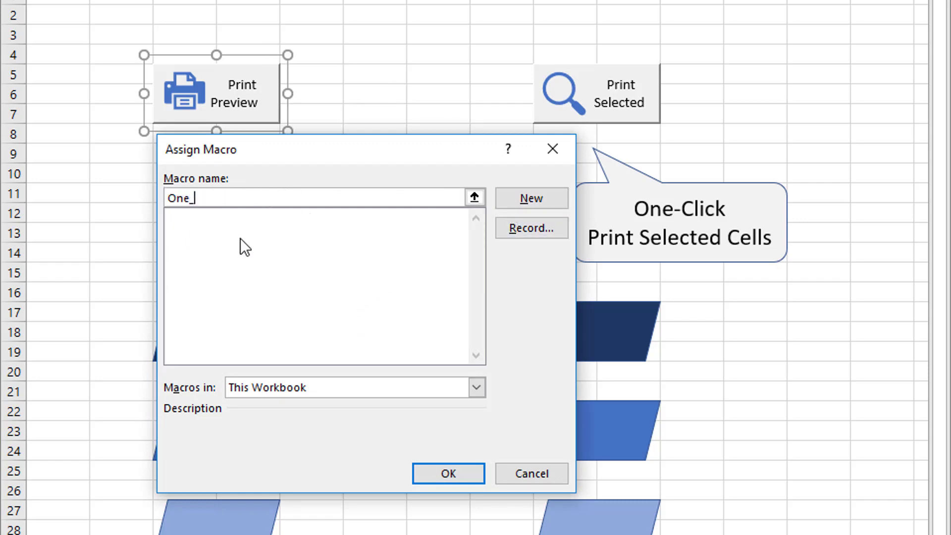
type("Click_Print")
- Create the One_Click_Print sub in Module1 with the line ActiveSheet.PrintOut preview:=True
left_click(516, 213)
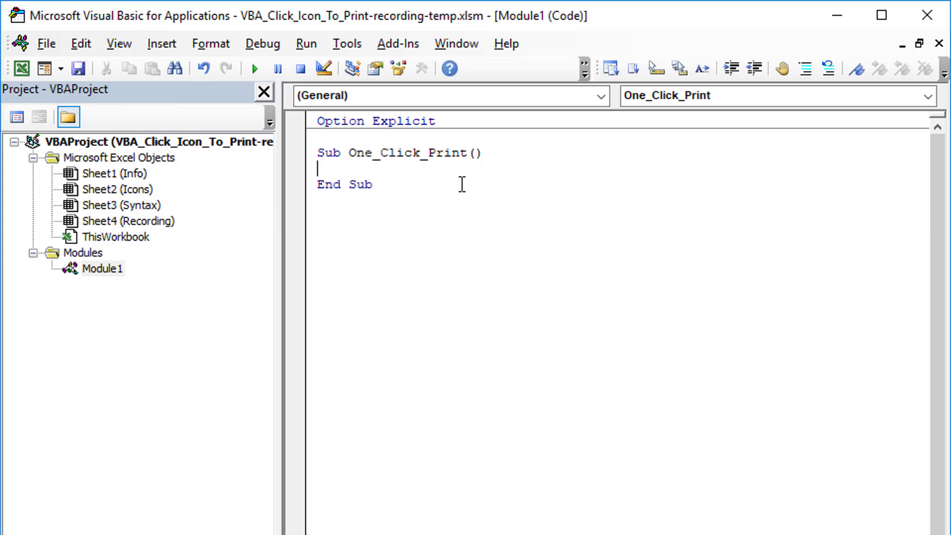
key("Return")
key("Tab")
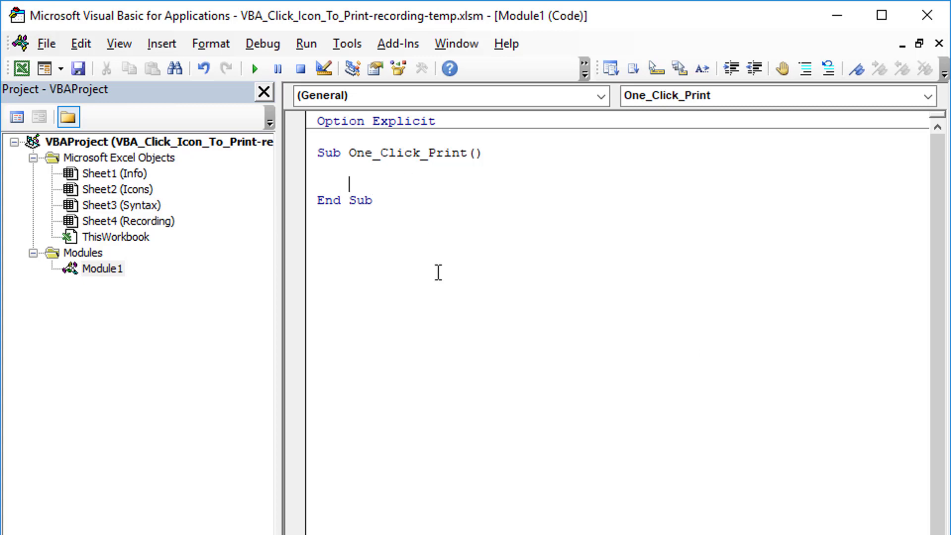
type("activesheet.prin")
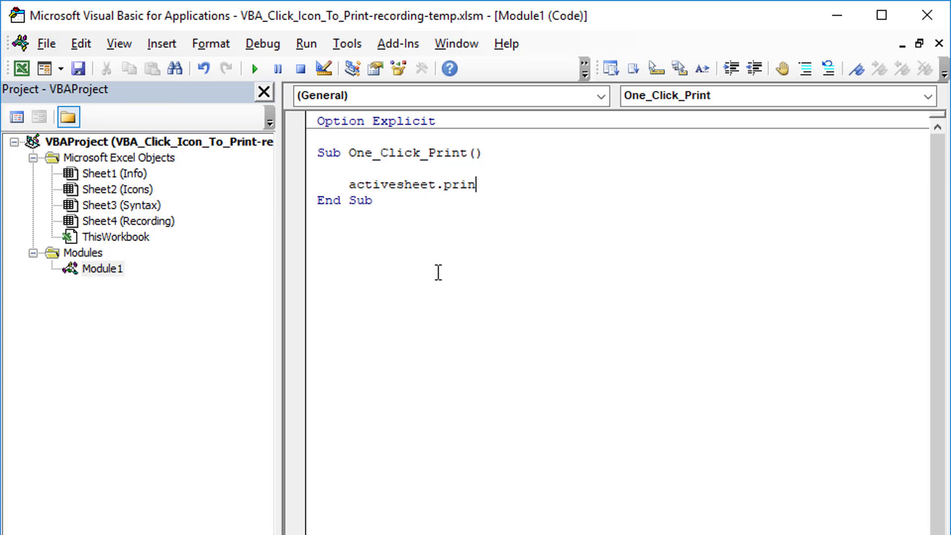
type("tout preview:")
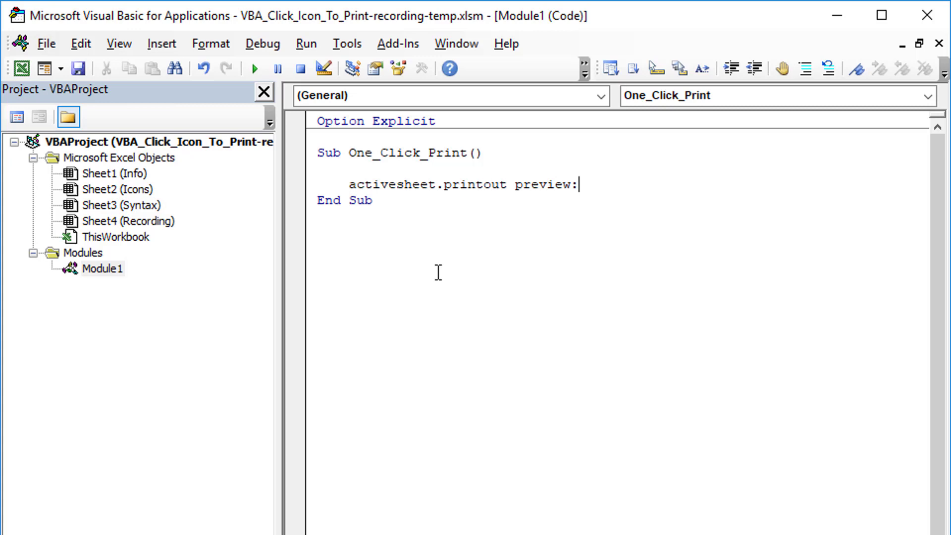
type("=true")
key("Return")
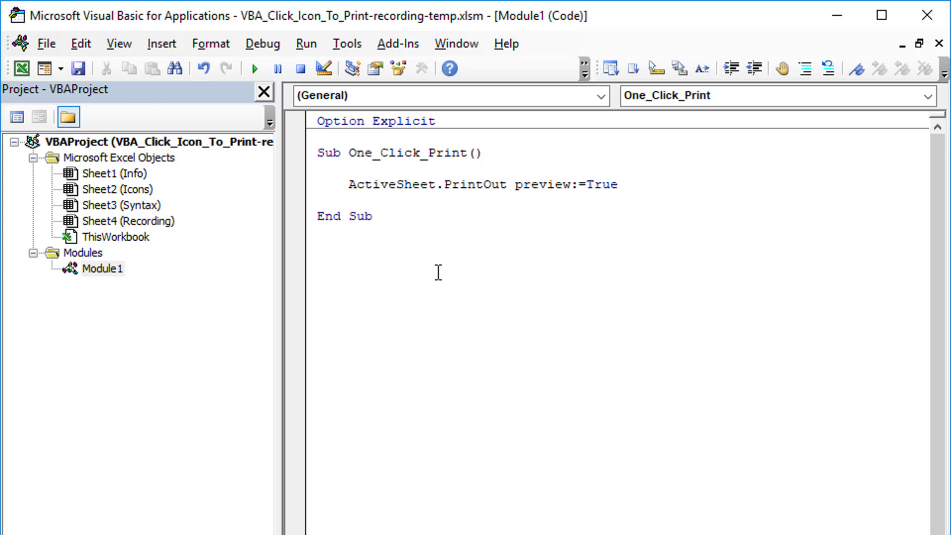
- Return to Excel and run the new button to open print preview
key("alt+F11")
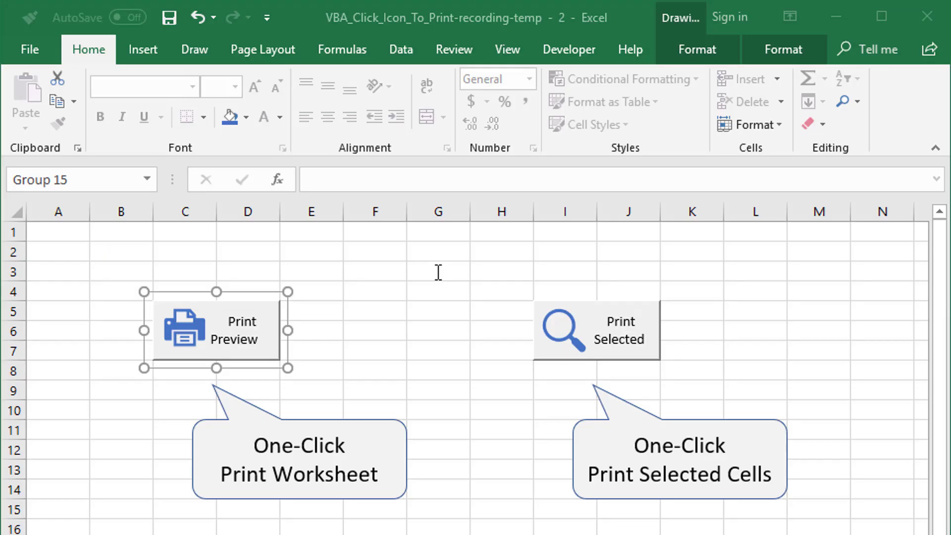
left_click(372, 321)
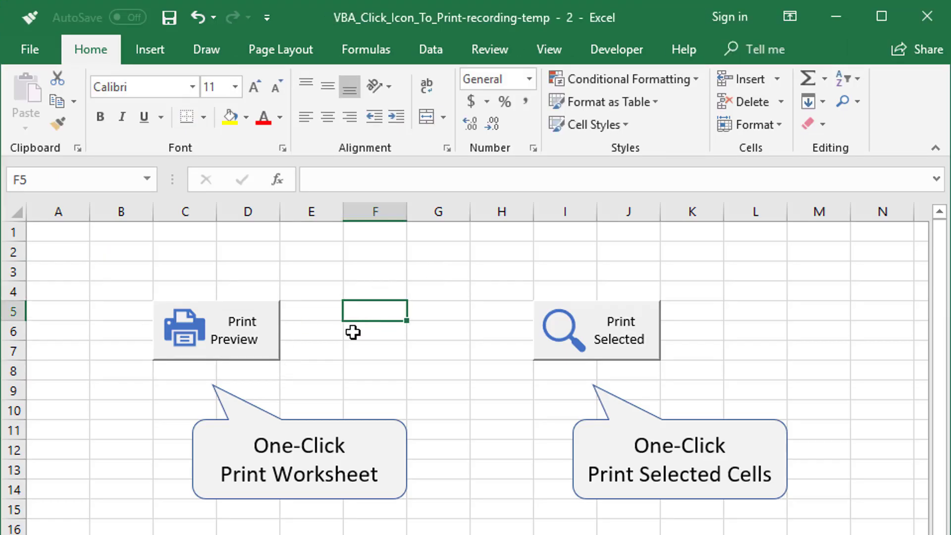
left_click(259, 358)
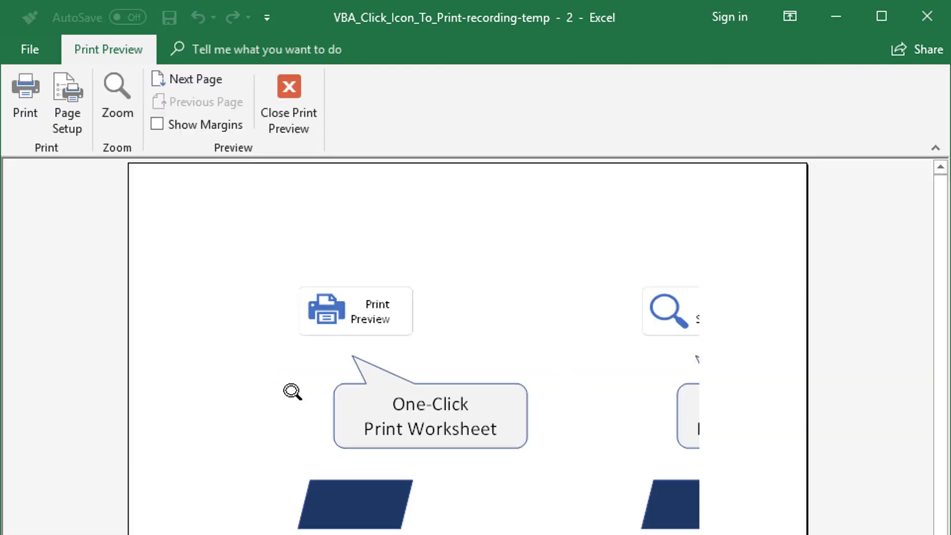
- Set the page to fit on 1 page, A4 paper, landscape orientation
left_click(67, 106)
left_click(292, 484)
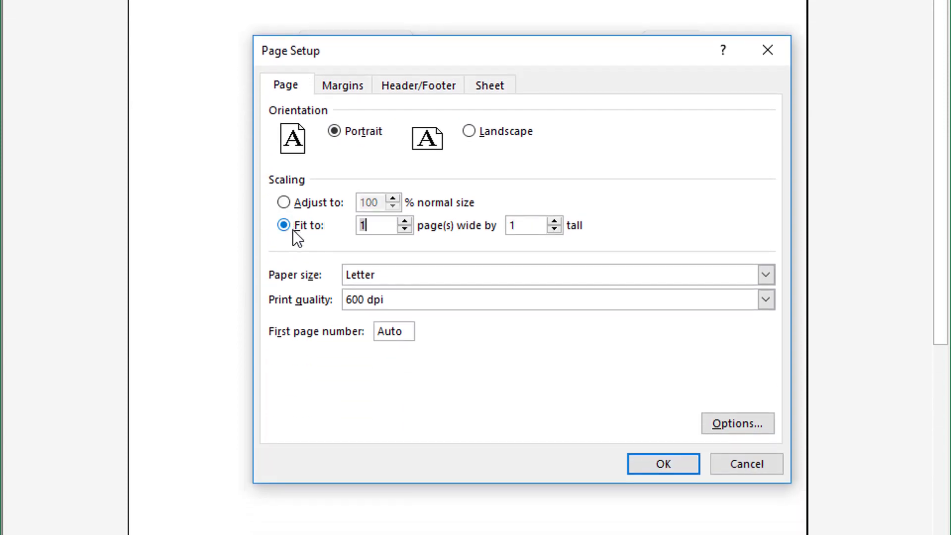
left_click(391, 276)
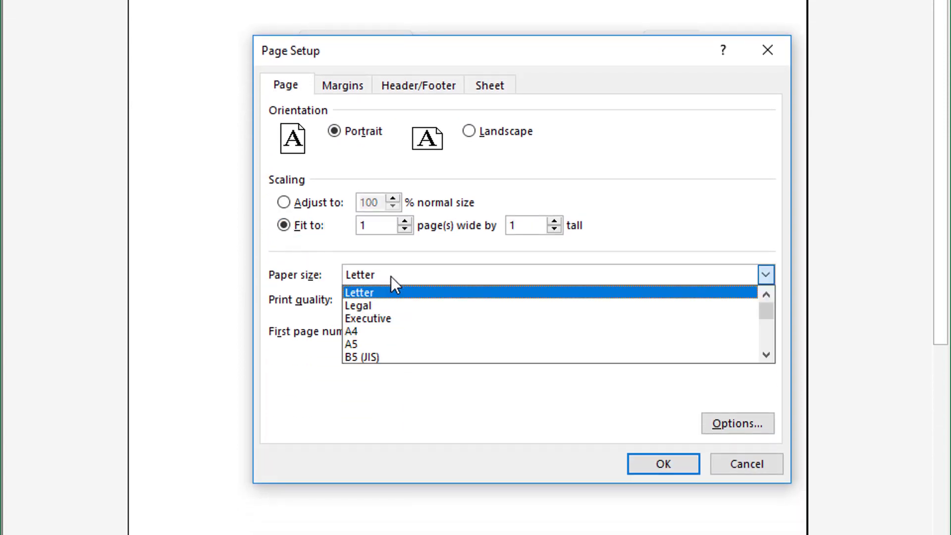
left_click(397, 330)
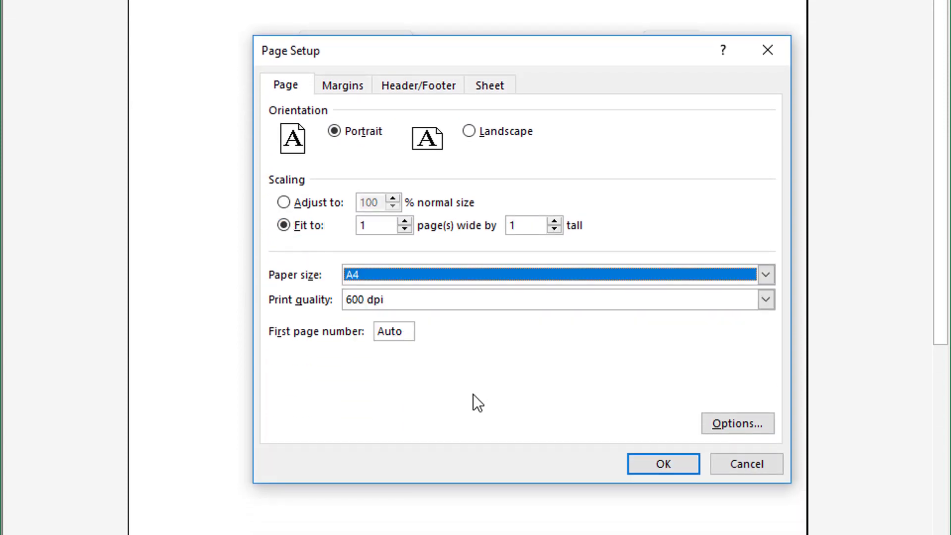
left_click(504, 129)
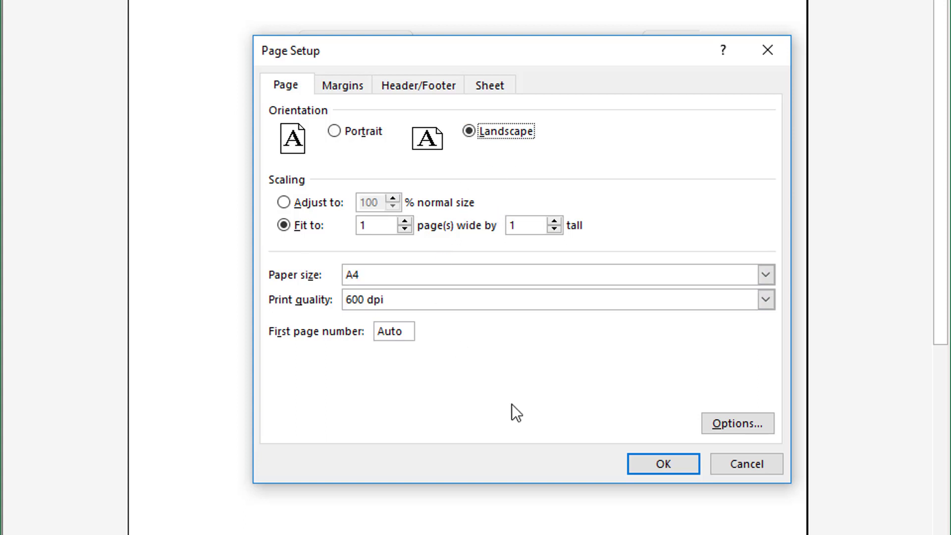
left_click(664, 457)
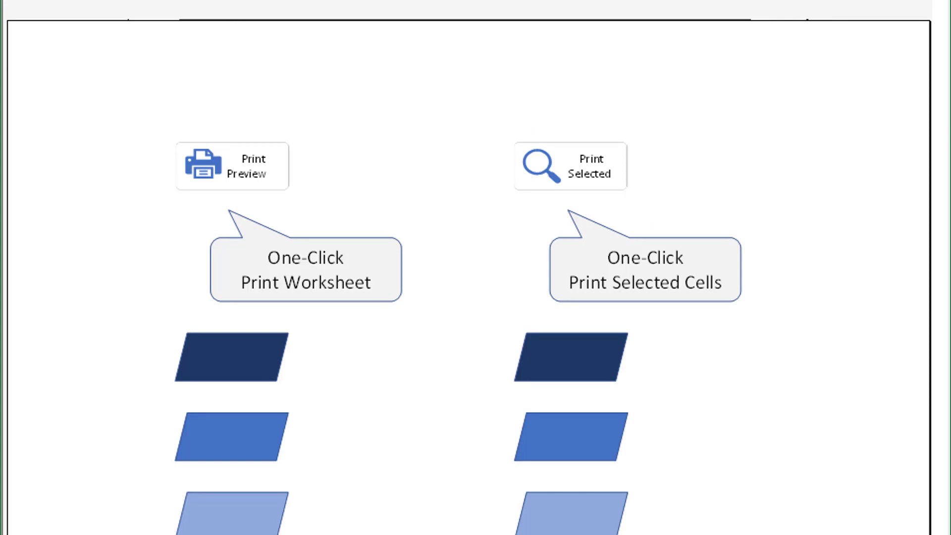
- Close the preview and run the button again to confirm it opens print preview
key("Escape")
left_click(391, 111)
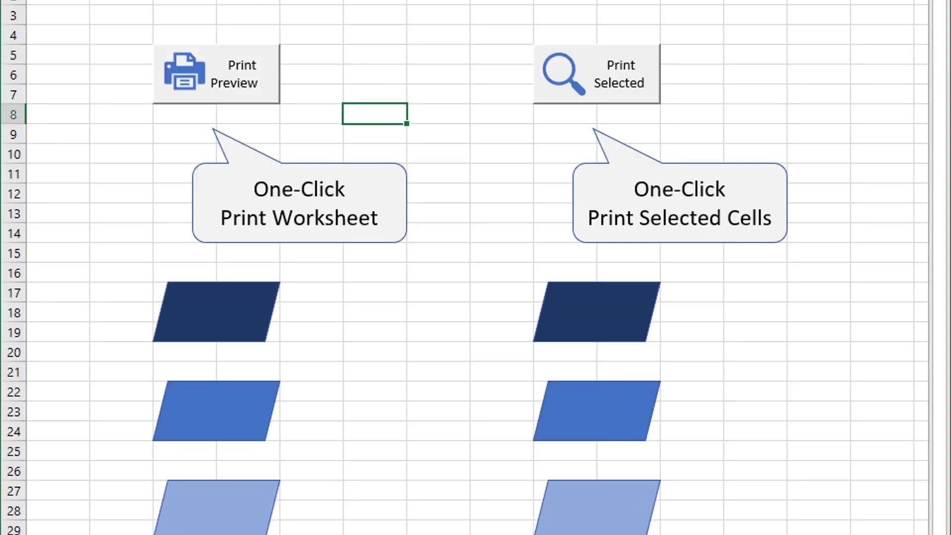
left_click(266, 102)
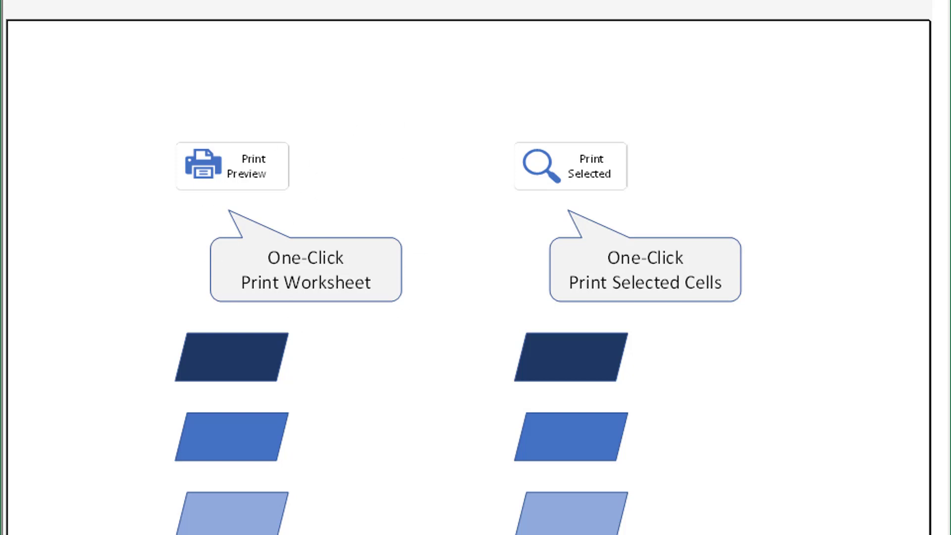
key("Escape")
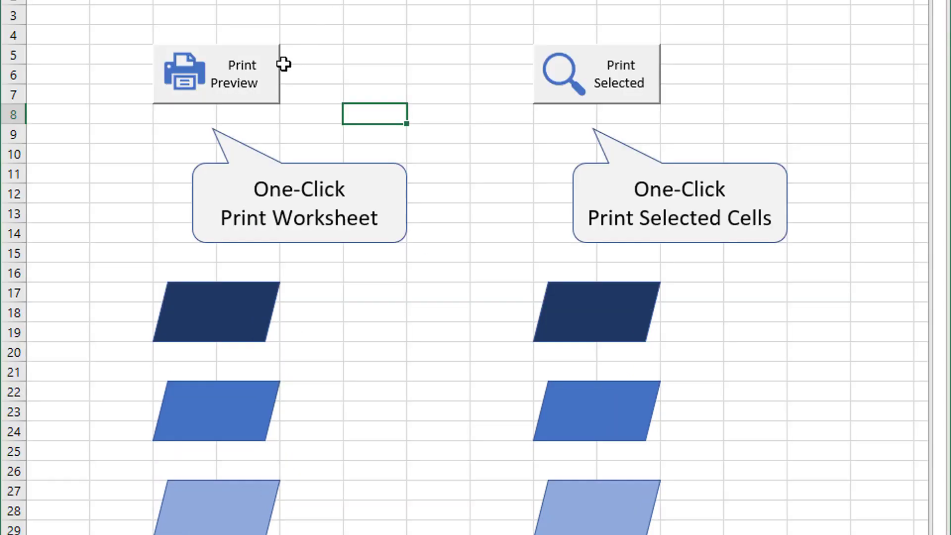
- Check the button's assigned macro in Assign Macro and cancel without changes
right_click(259, 86)
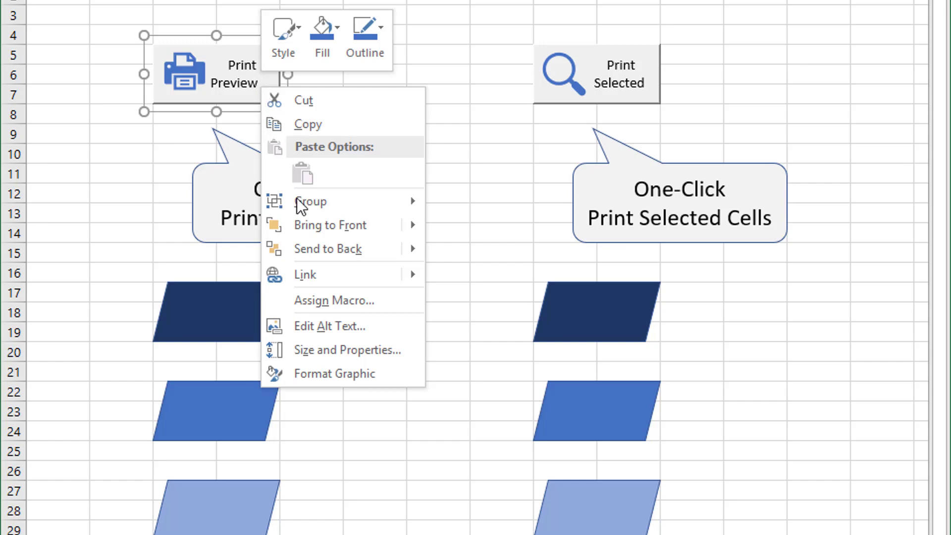
left_click(344, 299)
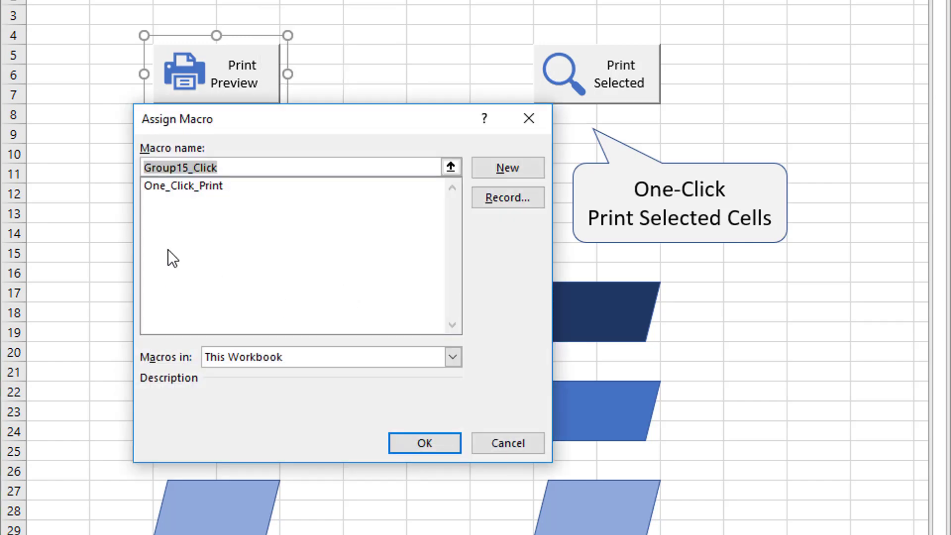
left_click(486, 443)
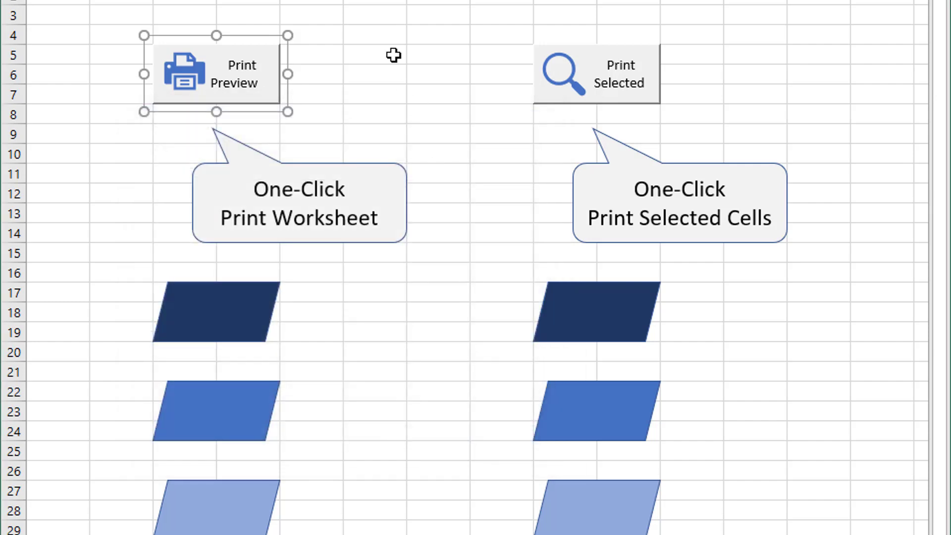
left_click(394, 55)
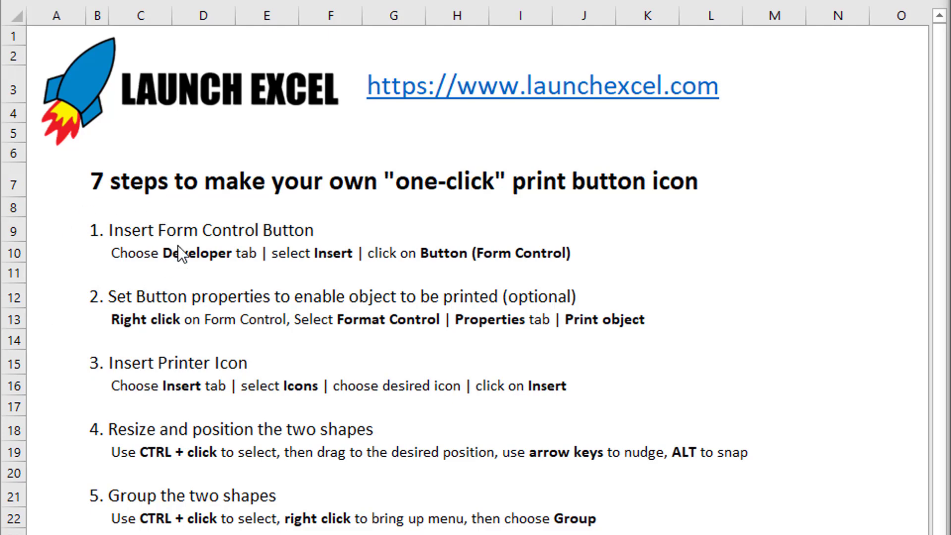
- Scroll through the seven-step guide, then open the Syntax sheet and select cell B12
scroll(204, 224, "down", 4)
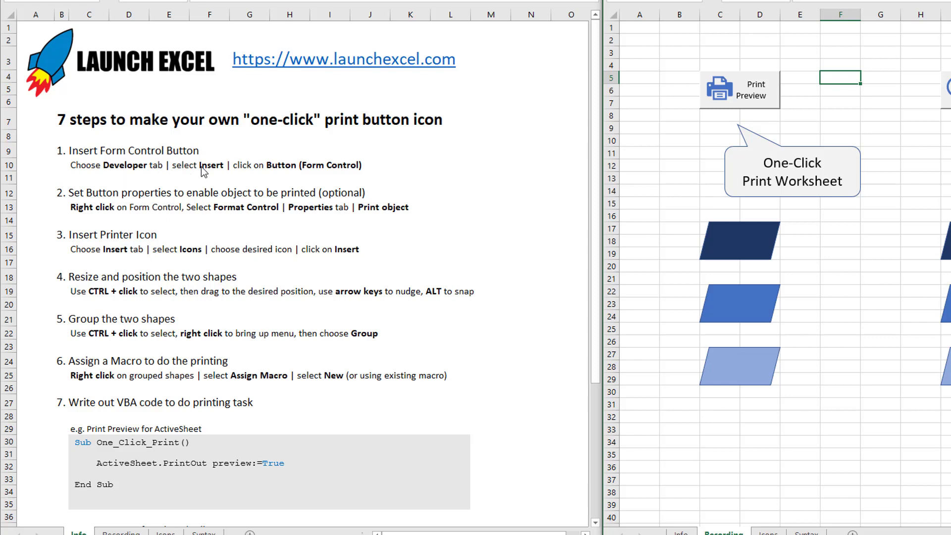
left_click(204, 532)
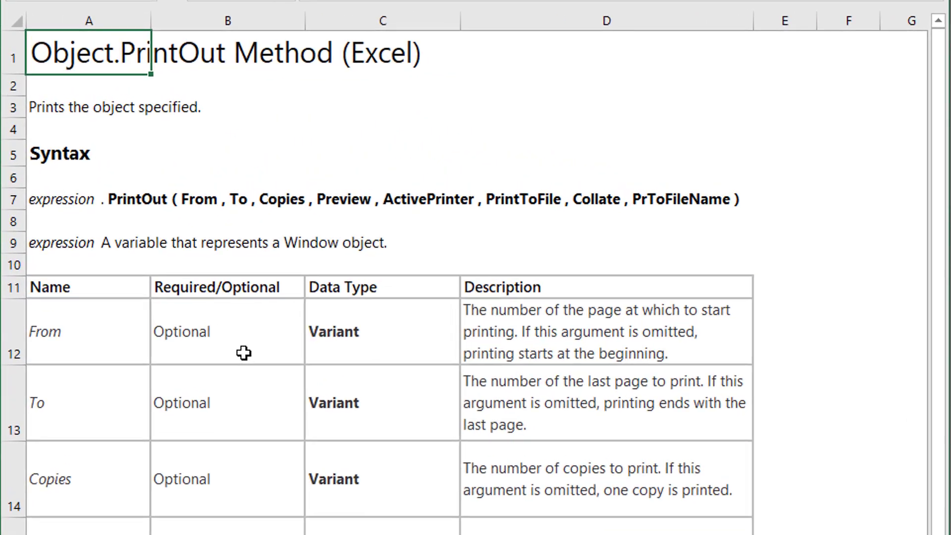
left_click(188, 220)
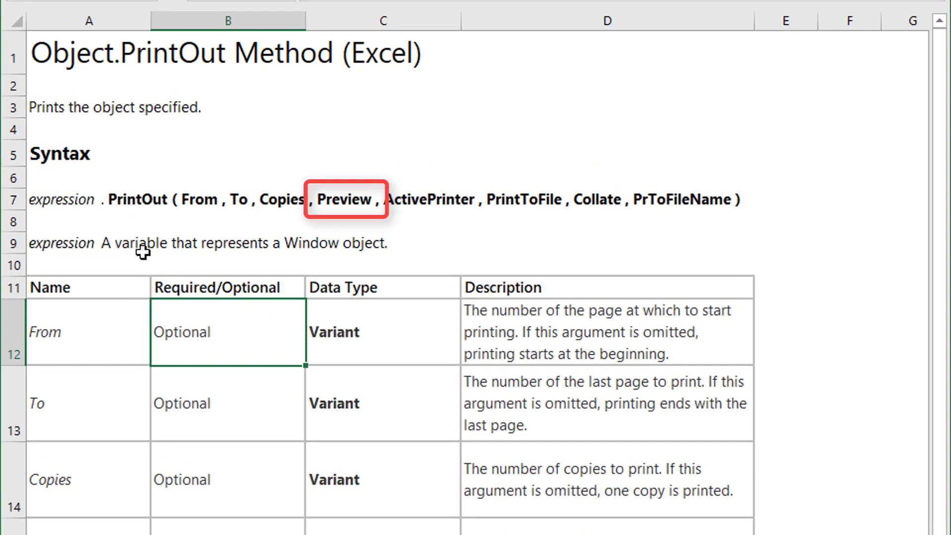
- Scroll the Syntax sheet down toward the Preview argument and back up
scroll(184, 361, "down", 4)
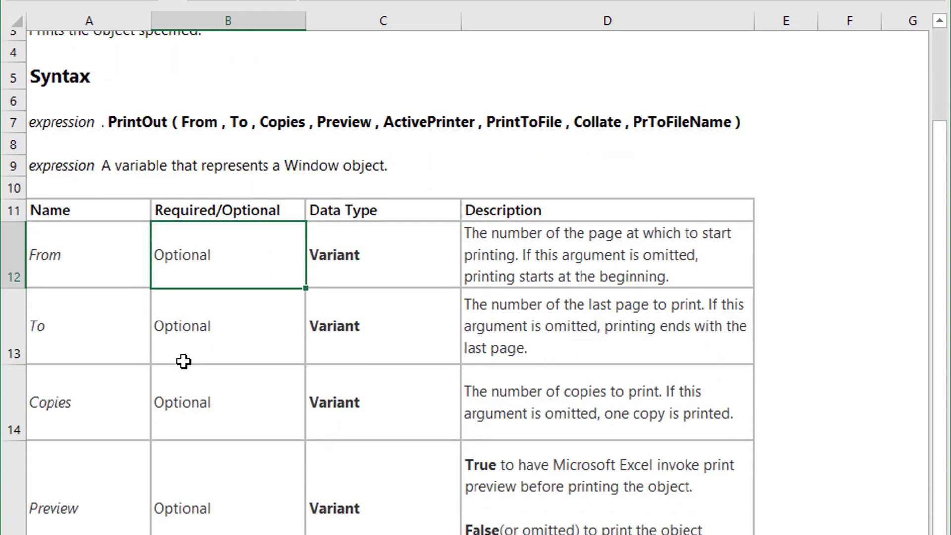
scroll(181, 359, "up", 4)
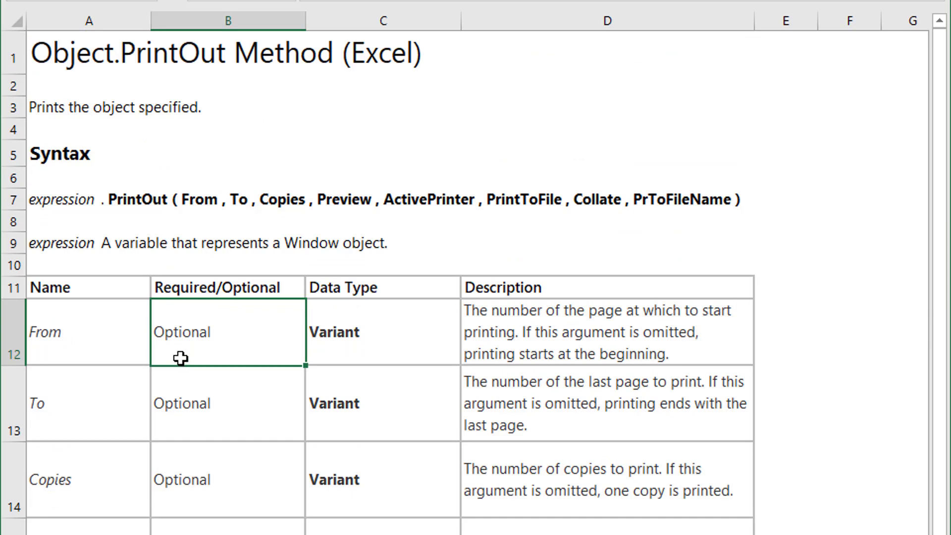